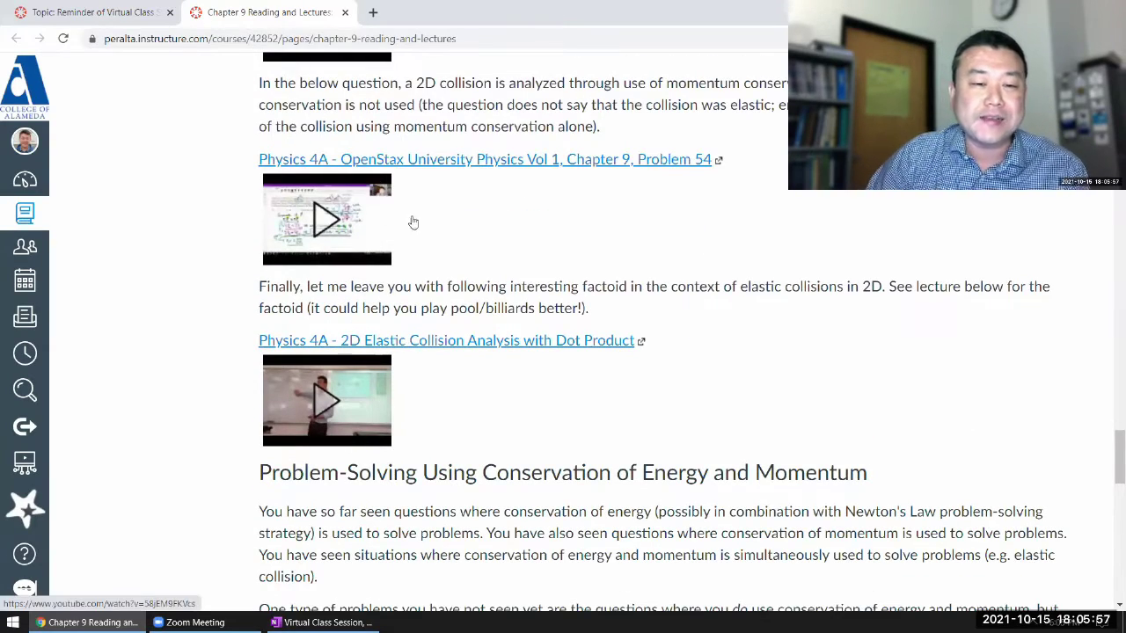
# Step: Play the Types of Collisions lecture, skip to about 4:32, 8:15 and 11:13, then collapse it
pyautogui.scroll(2, 437, 236)
pyautogui.scroll(8, 437, 235)
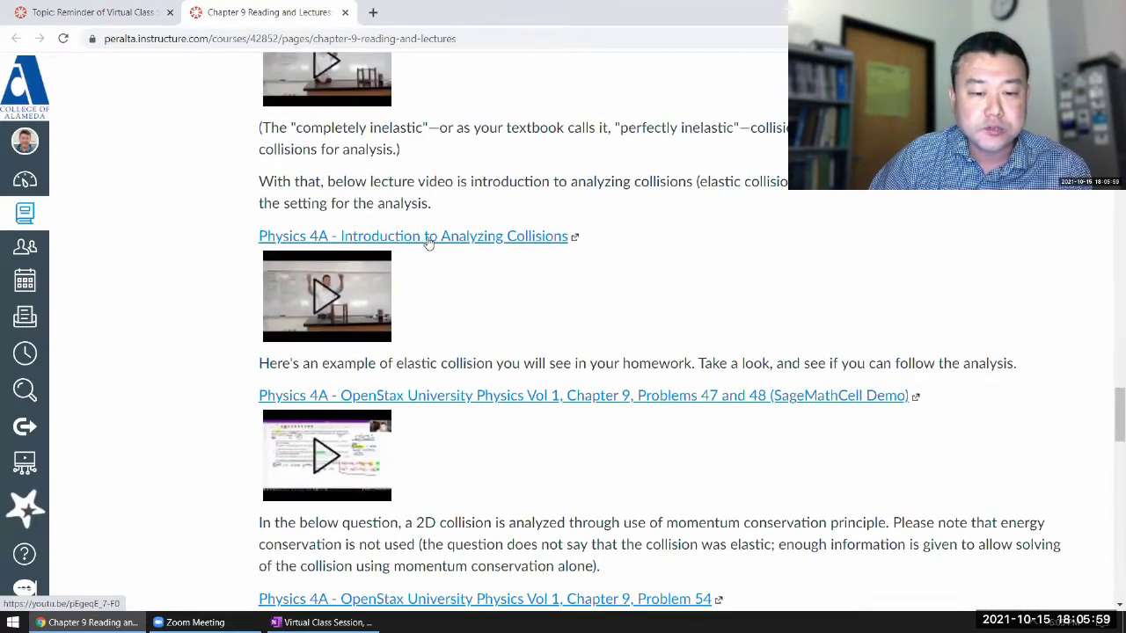
pyautogui.click(373, 226)
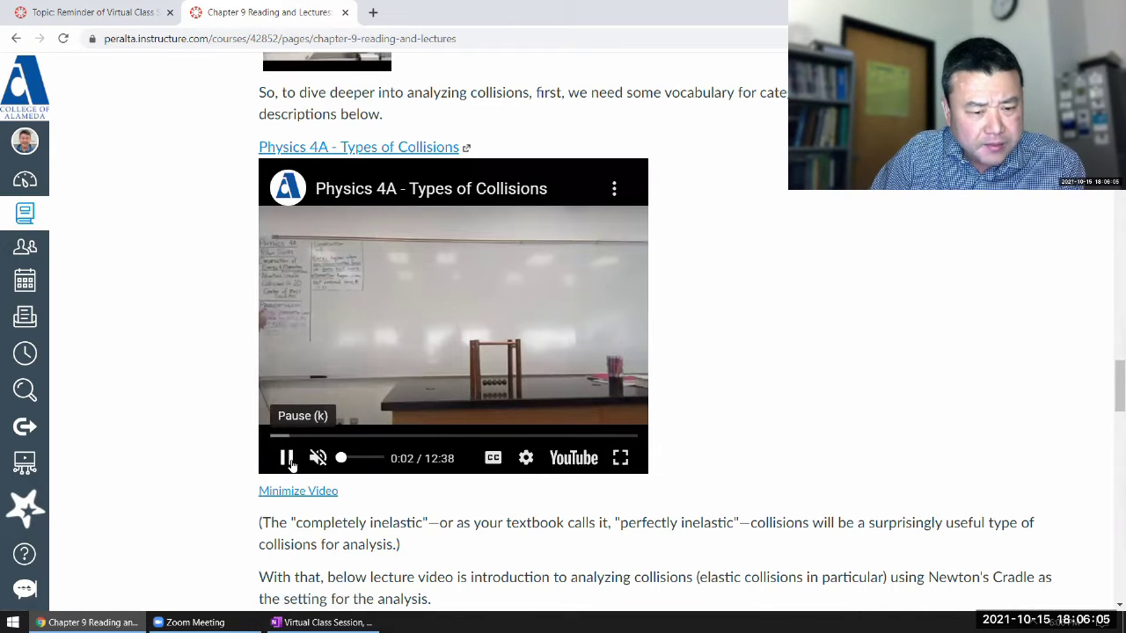
pyautogui.click(402, 436)
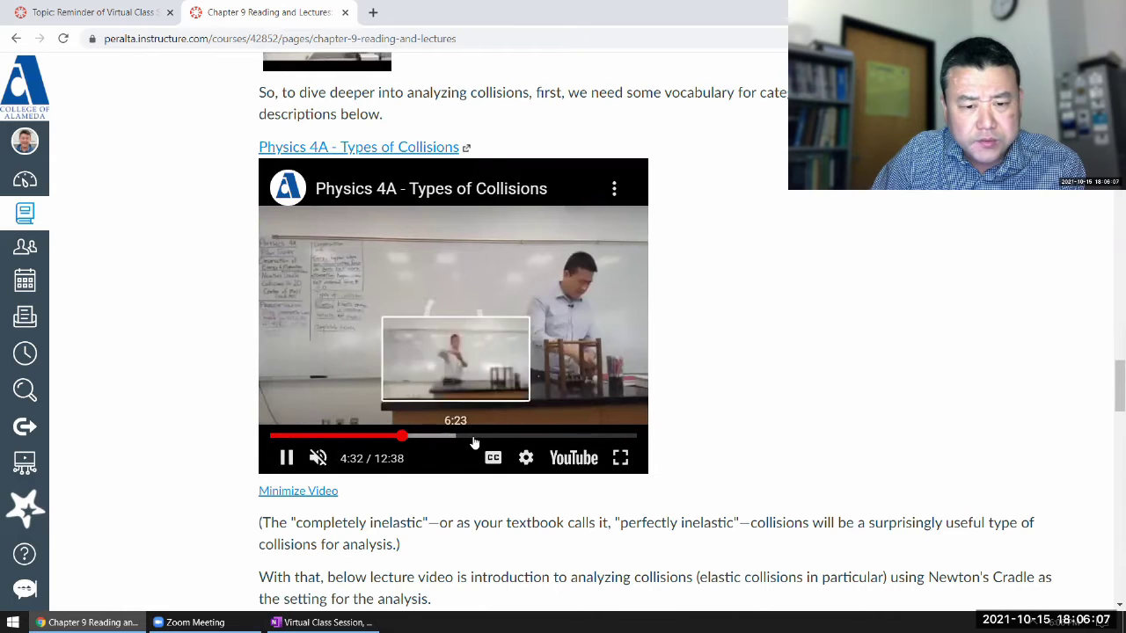
pyautogui.click(507, 436)
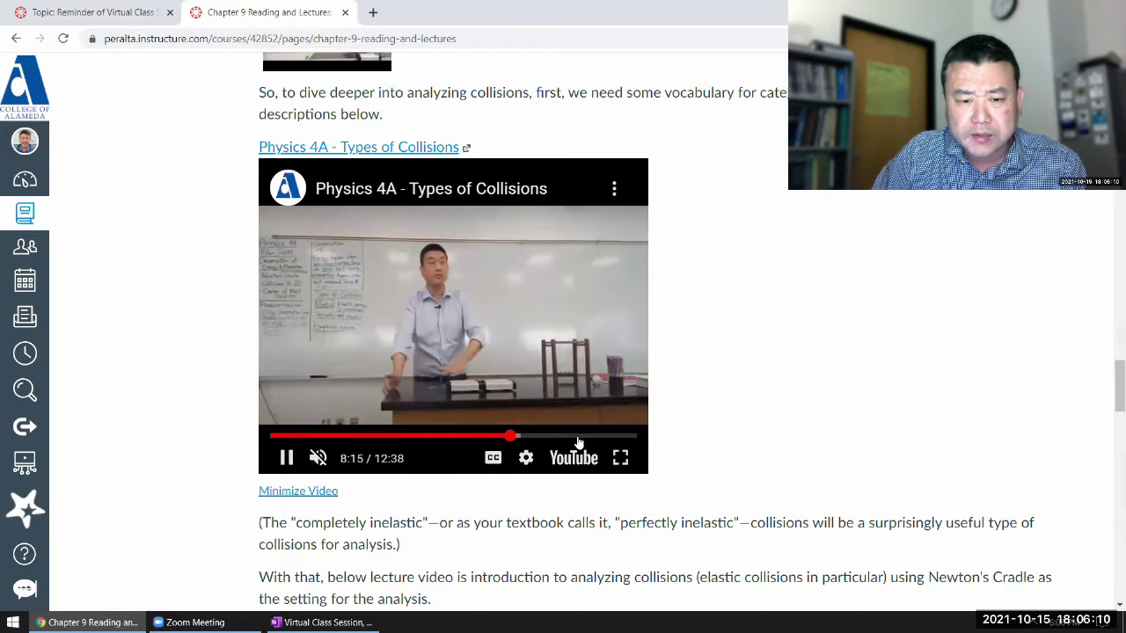
pyautogui.click(596, 436)
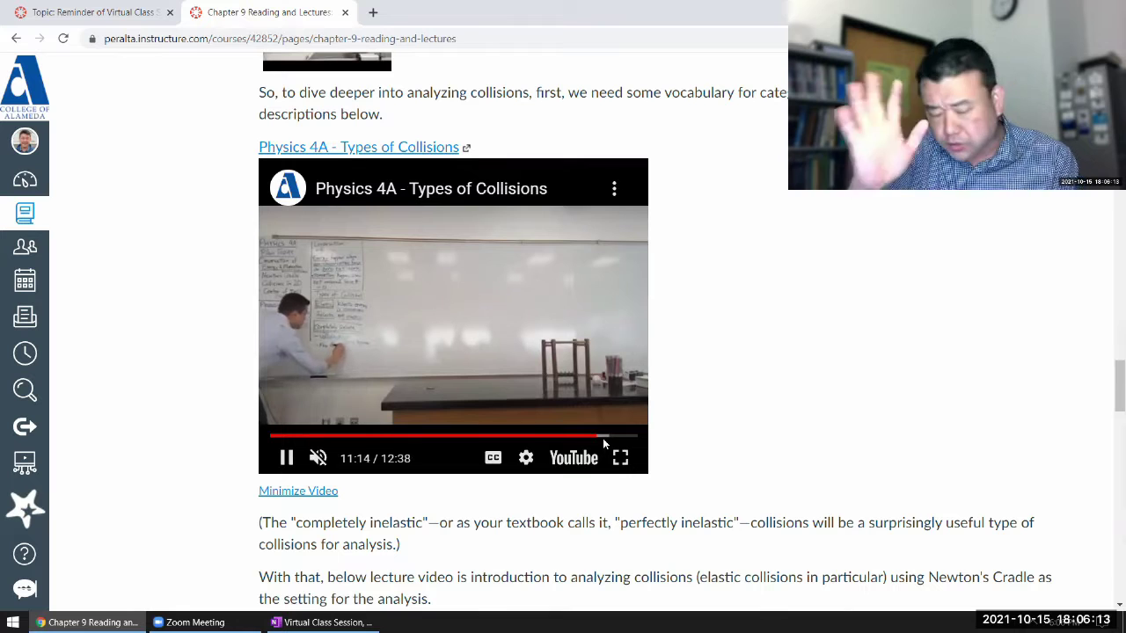
pyautogui.click(330, 492)
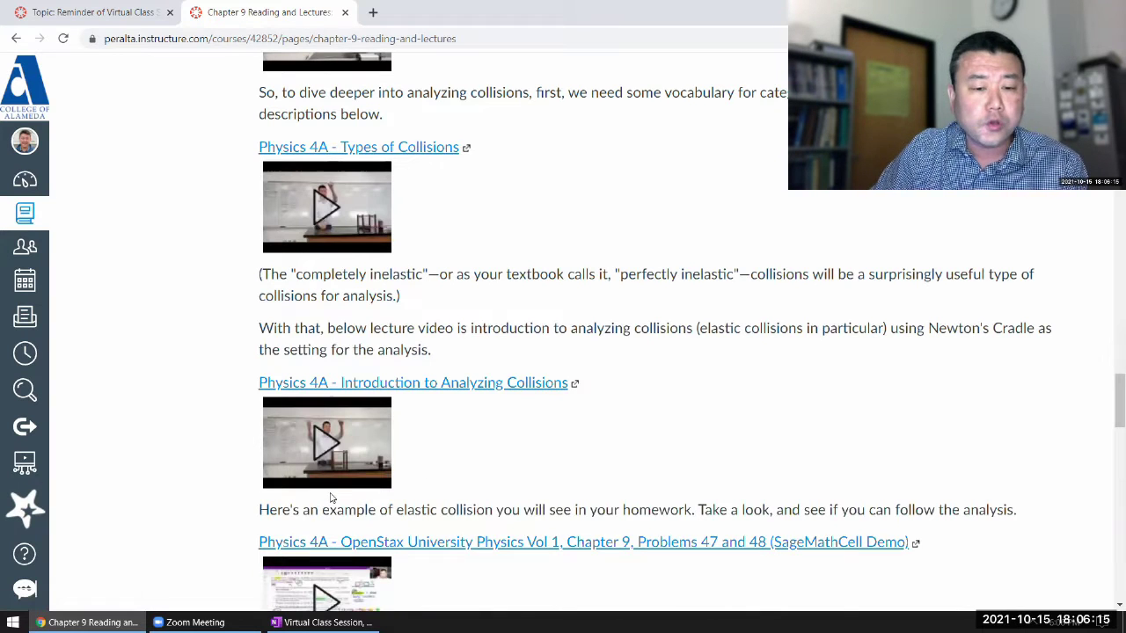
# Step: Load the PhET home page in a new tab, then return to the Chapter 9 course page
pyautogui.click(373, 11)
pyautogui.write('ph')
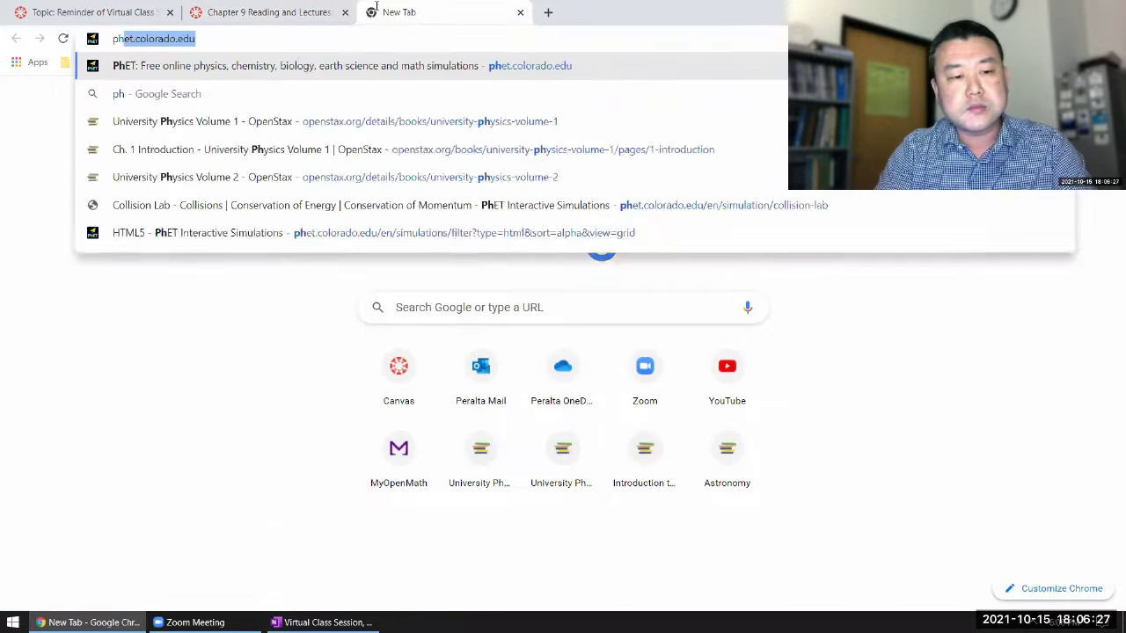
pyautogui.press('Return')
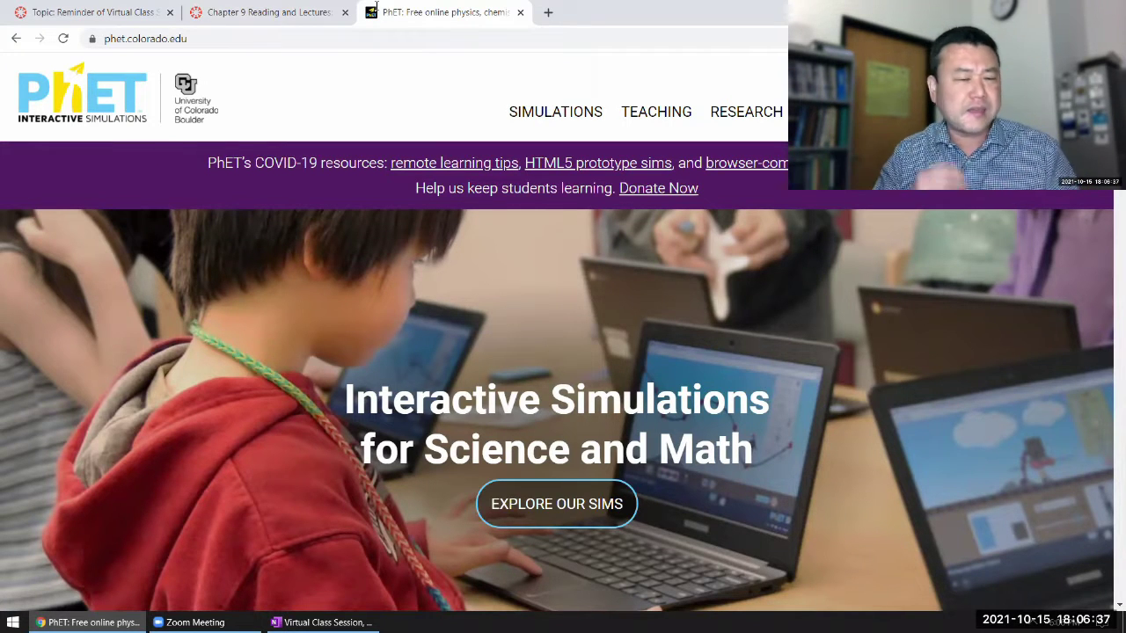
pyautogui.click(249, 8)
# Step: Scroll down and back up through the Chapter 9 Reading and Lectures page
pyautogui.scroll(-1, 442, 256)
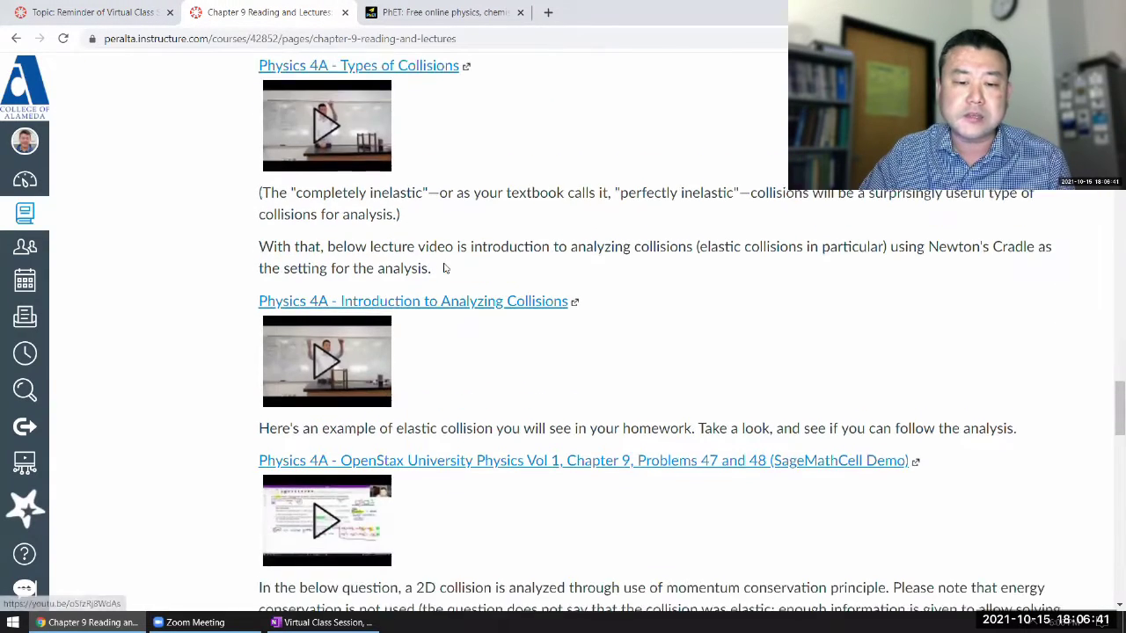
pyautogui.scroll(-1, 442, 269)
pyautogui.scroll(3, 443, 269)
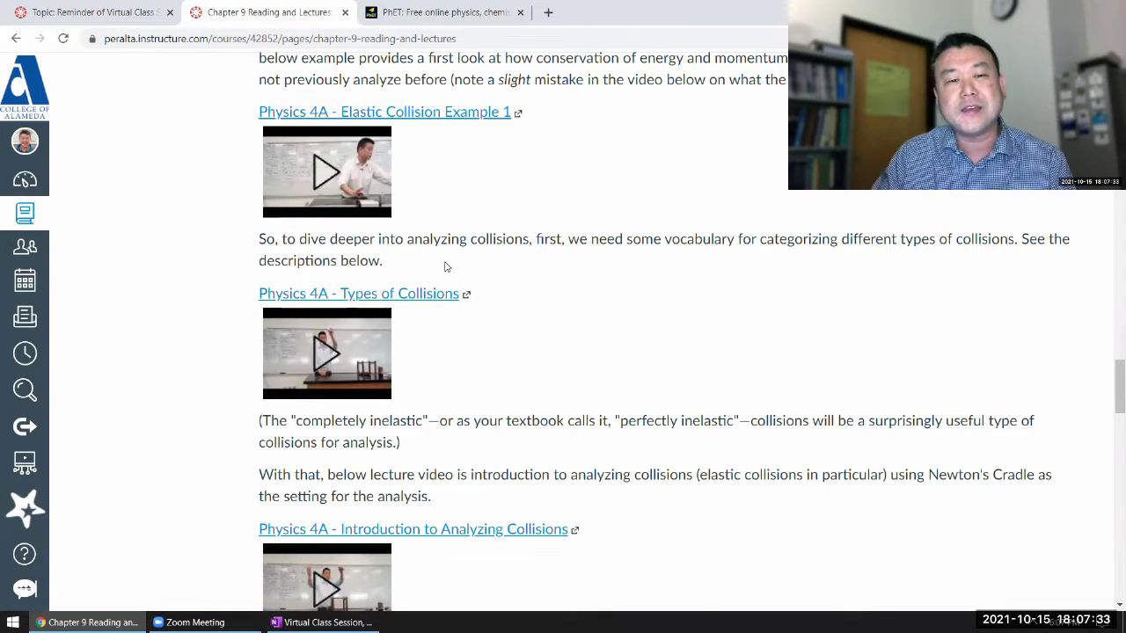
# Step: Back on the PhET site, browse the Physics simulations and launch Collision Lab
pyautogui.click(449, 8)
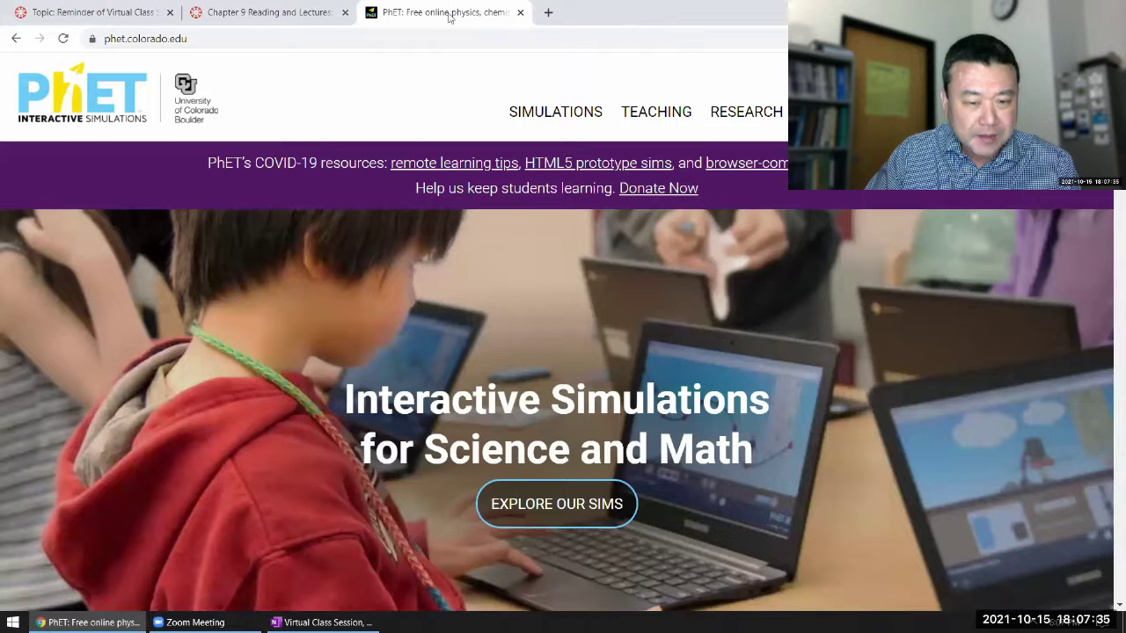
pyautogui.moveTo(535, 115)
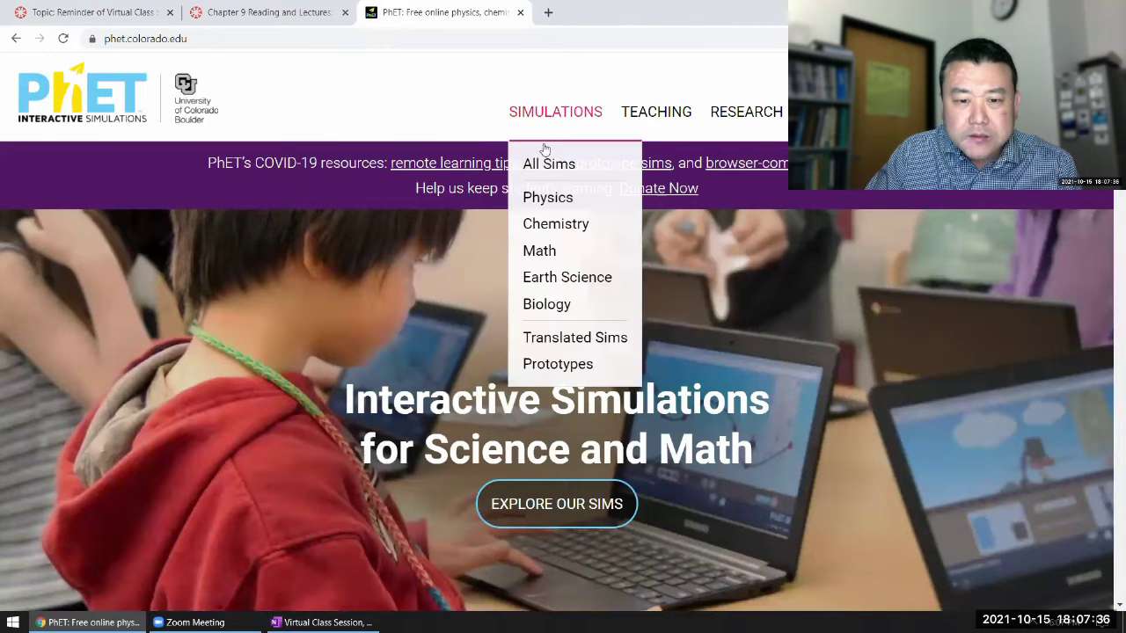
pyautogui.click(547, 197)
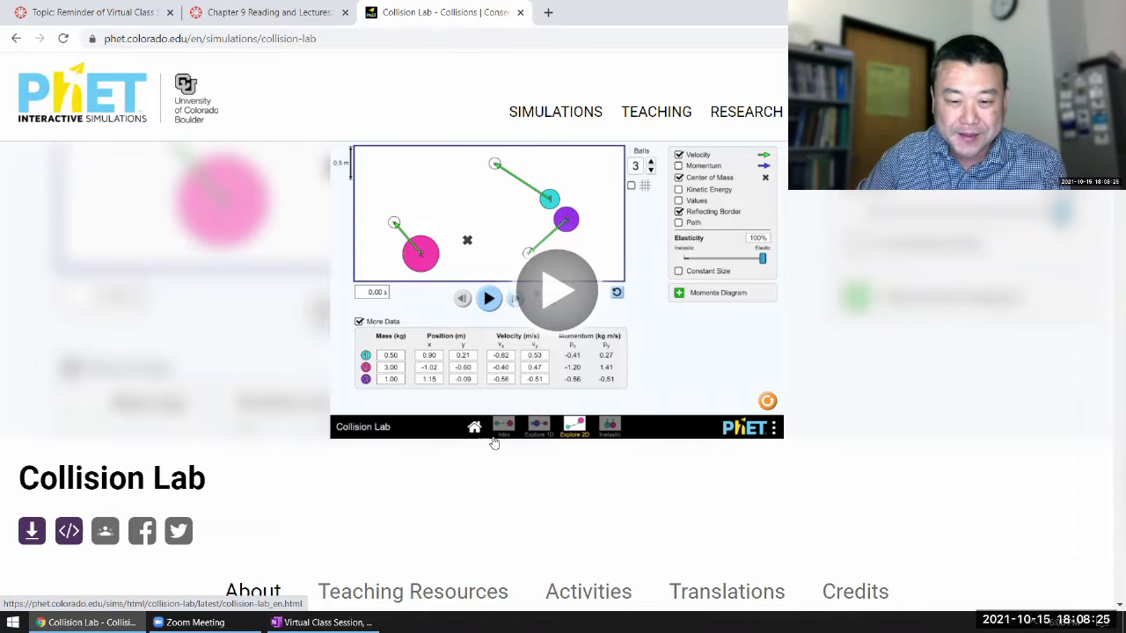
pyautogui.scroll(-4, 535, 402)
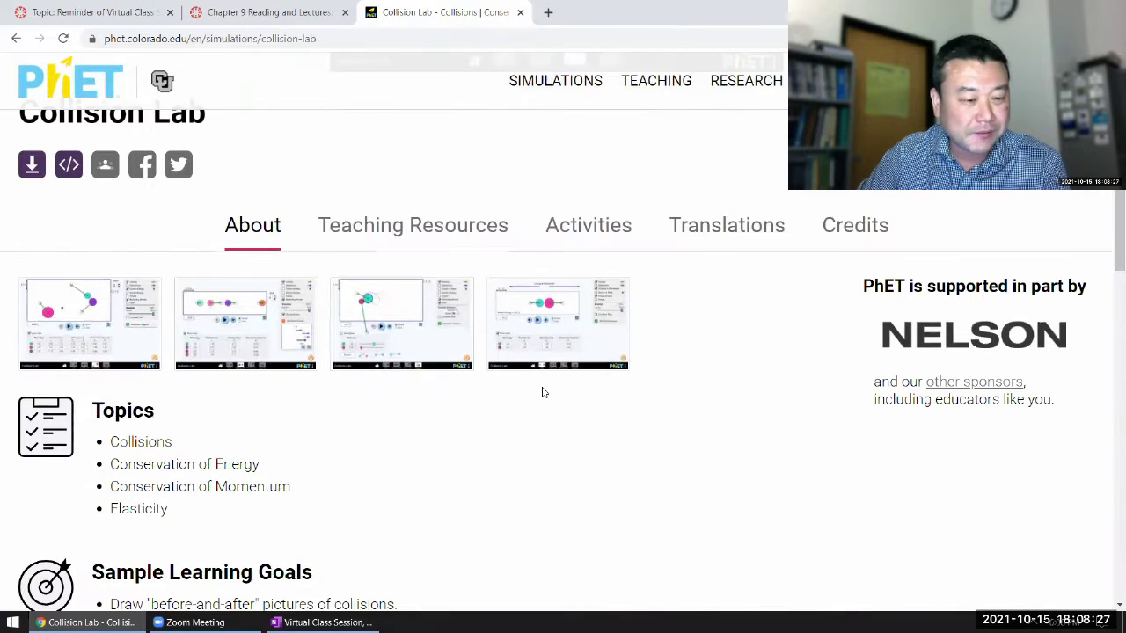
pyautogui.scroll(4, 543, 393)
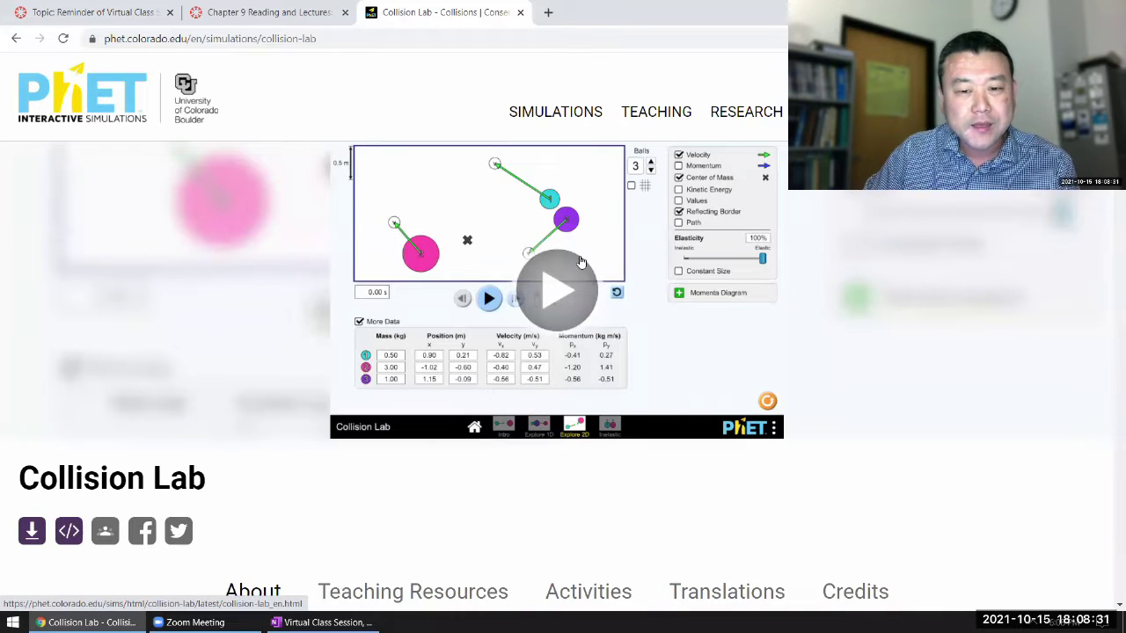
pyautogui.click(580, 261)
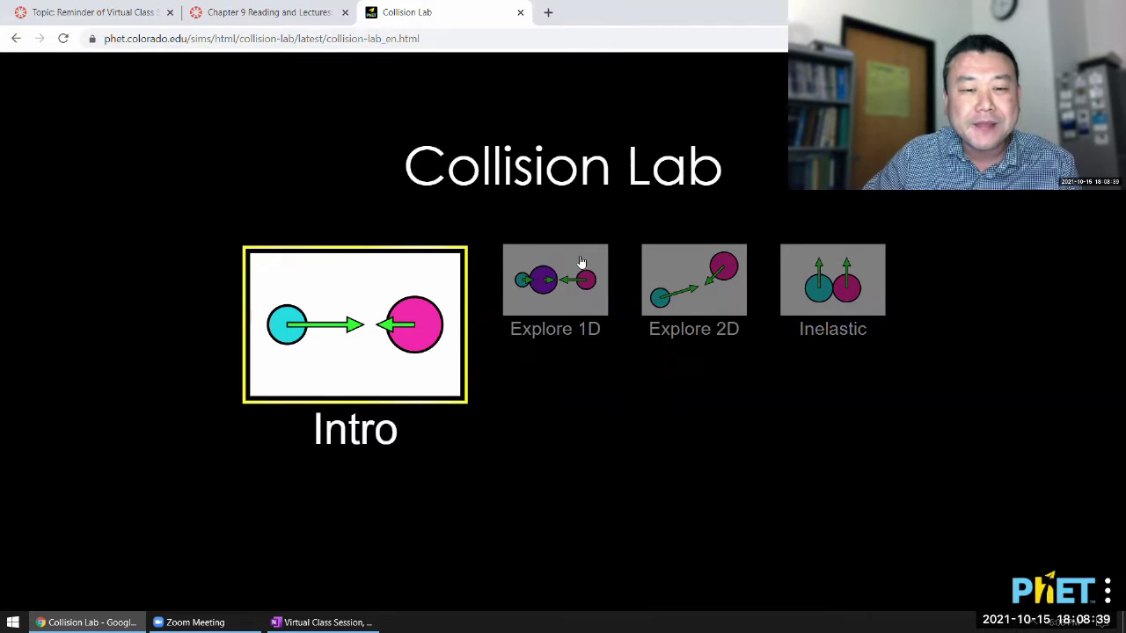
# Step: Open the Intro screen, move ball 2 closer to ball 1, and lower its mass toward 0.5 kg
pyautogui.click(419, 296)
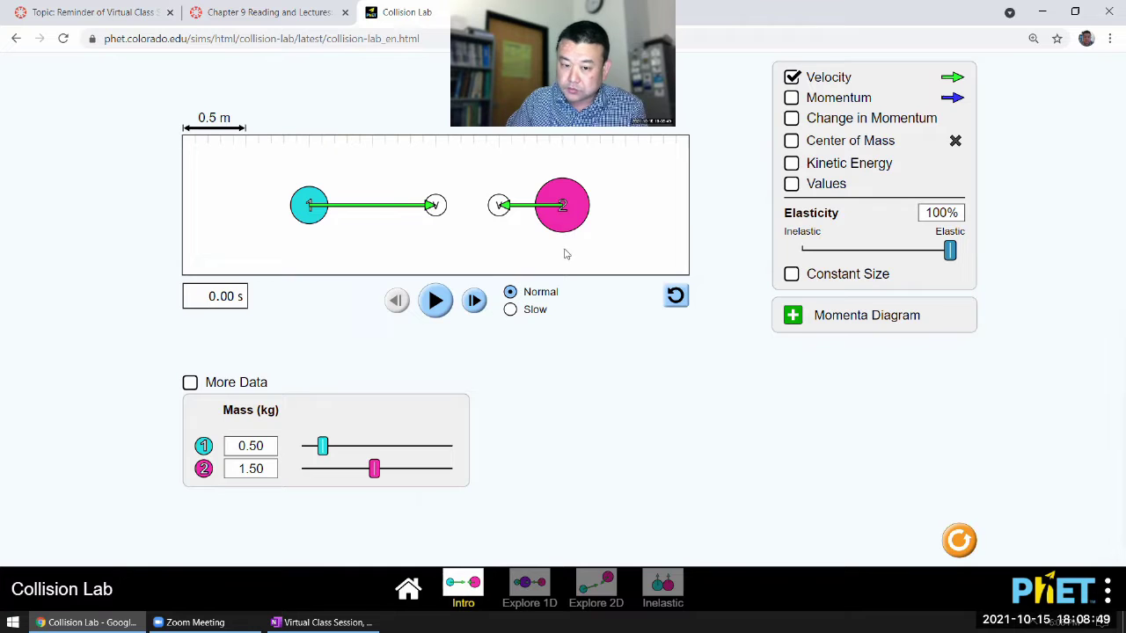
pyautogui.moveTo(568, 216); pyautogui.dragTo(497, 216)
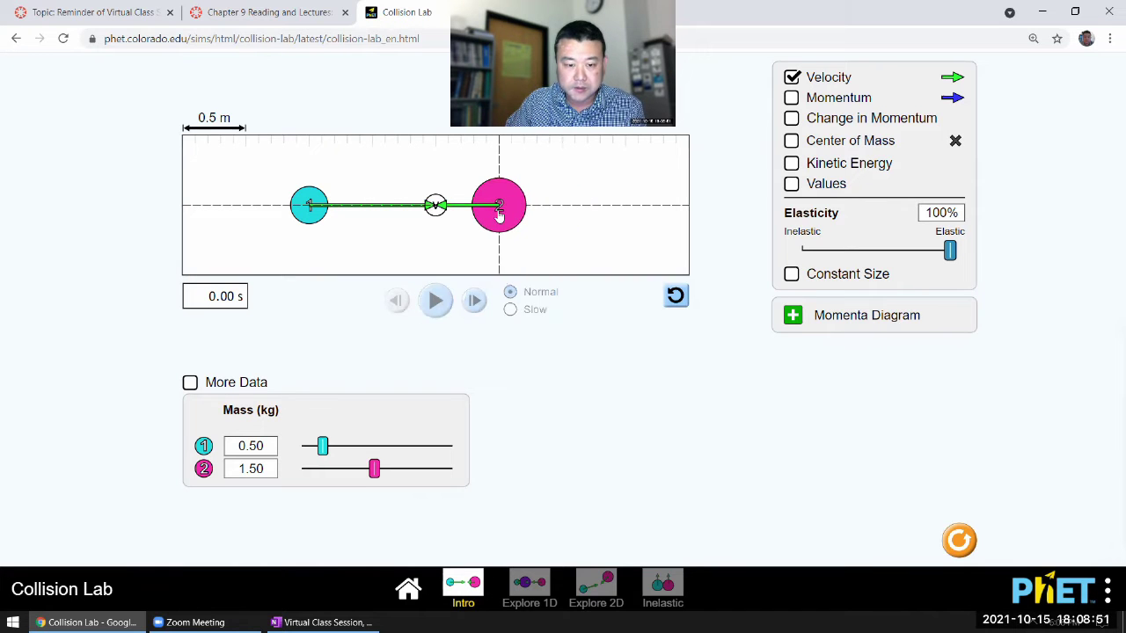
pyautogui.moveTo(374, 473); pyautogui.dragTo(322, 473)
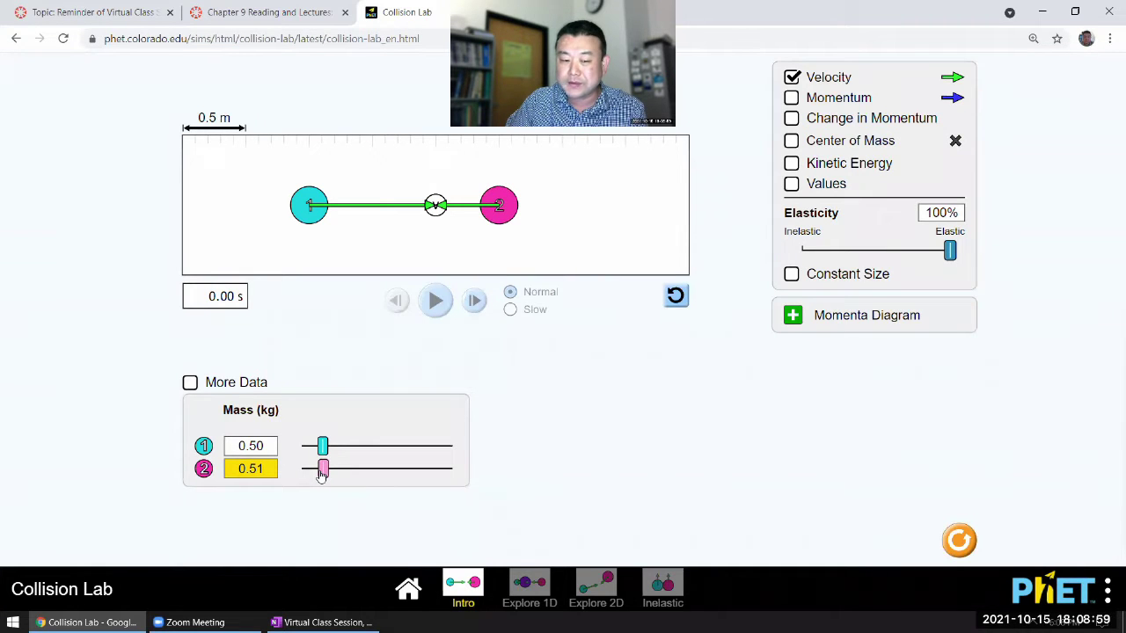
pyautogui.moveTo(323, 474); pyautogui.dragTo(321, 472)
# Step: Enter ball 2's exact mass as 0.5 kg on the keypad so both balls match
pyautogui.click(274, 472)
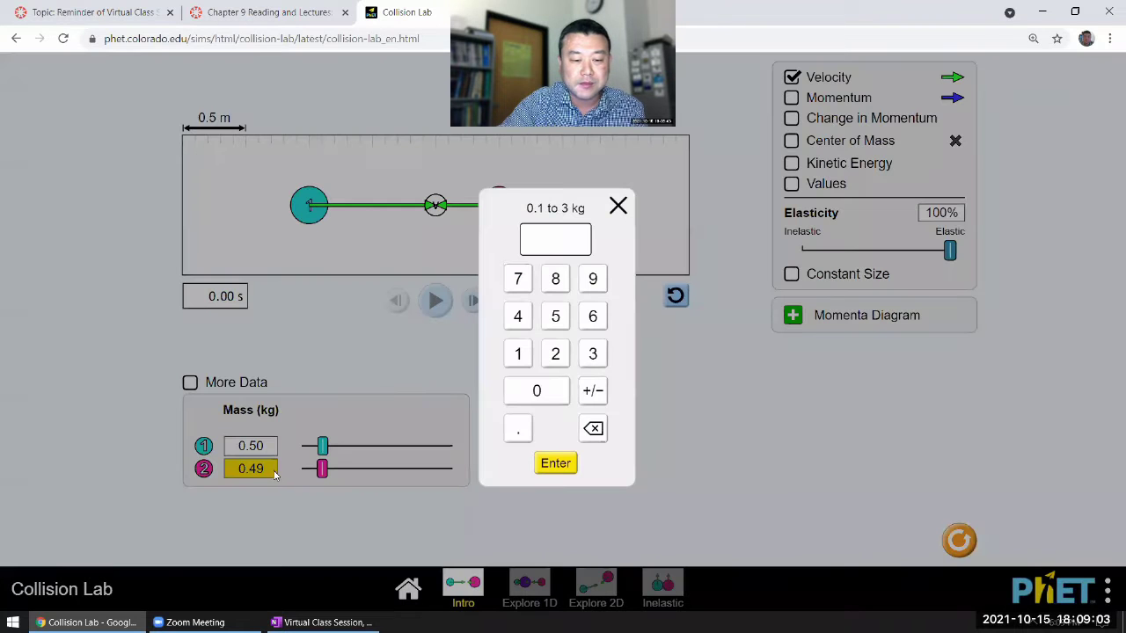
pyautogui.click(554, 324)
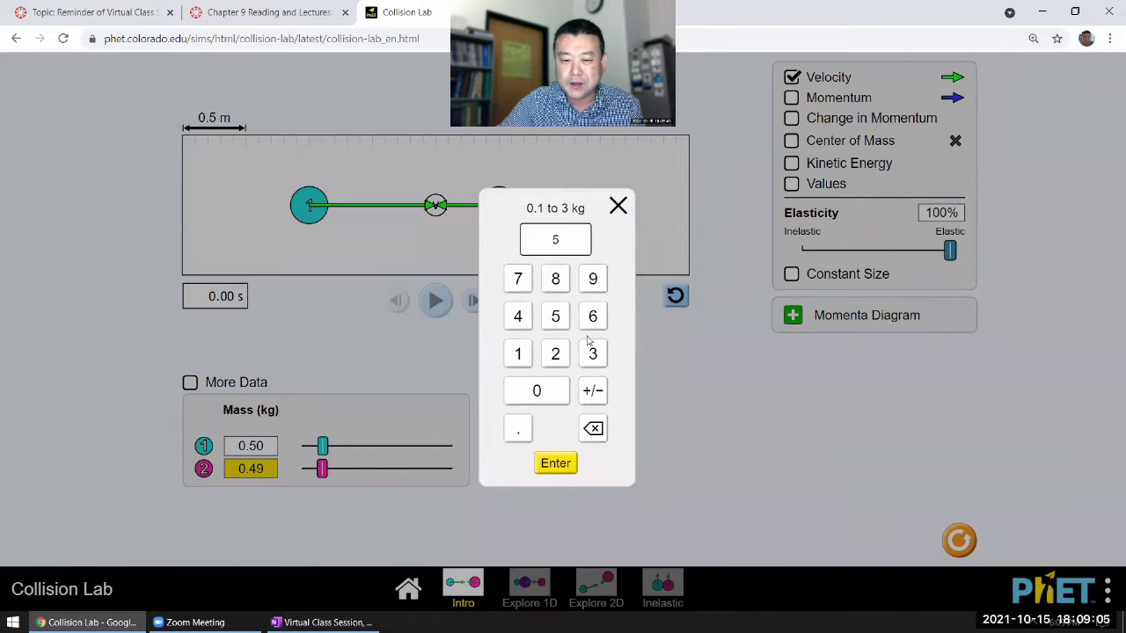
pyautogui.click(596, 429)
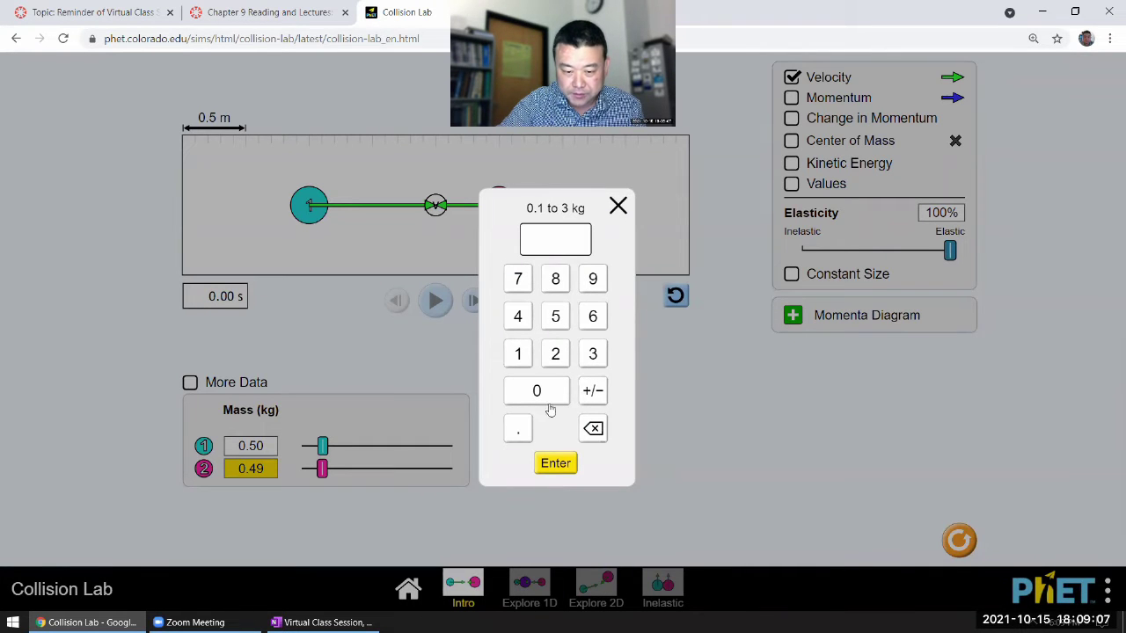
pyautogui.click(547, 407)
pyautogui.click(527, 423)
pyautogui.click(556, 324)
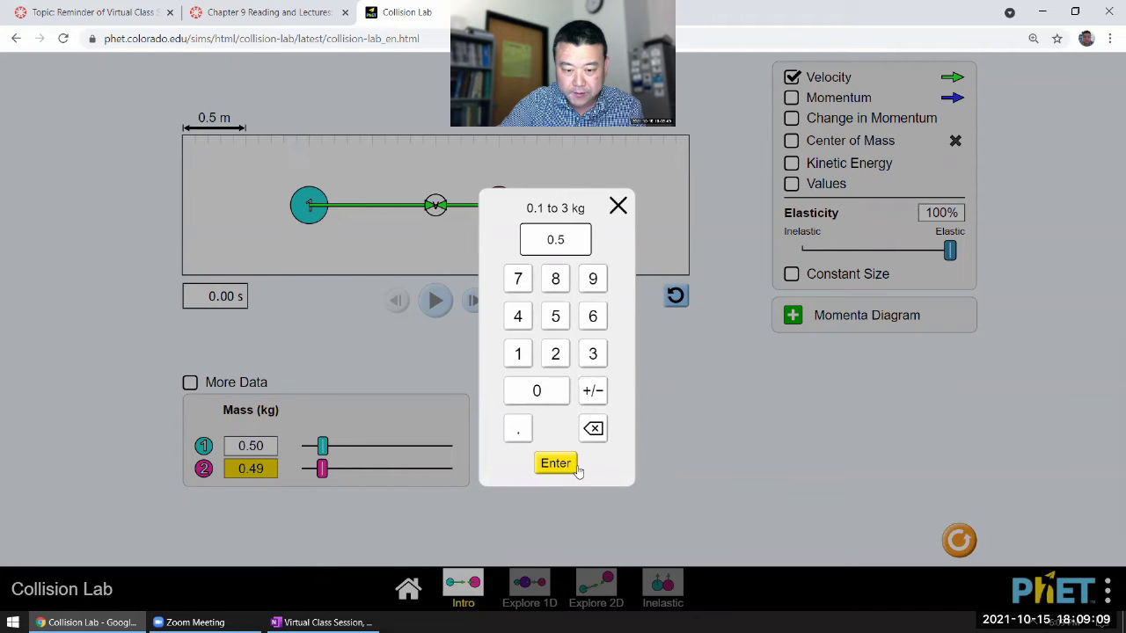
pyautogui.click(567, 464)
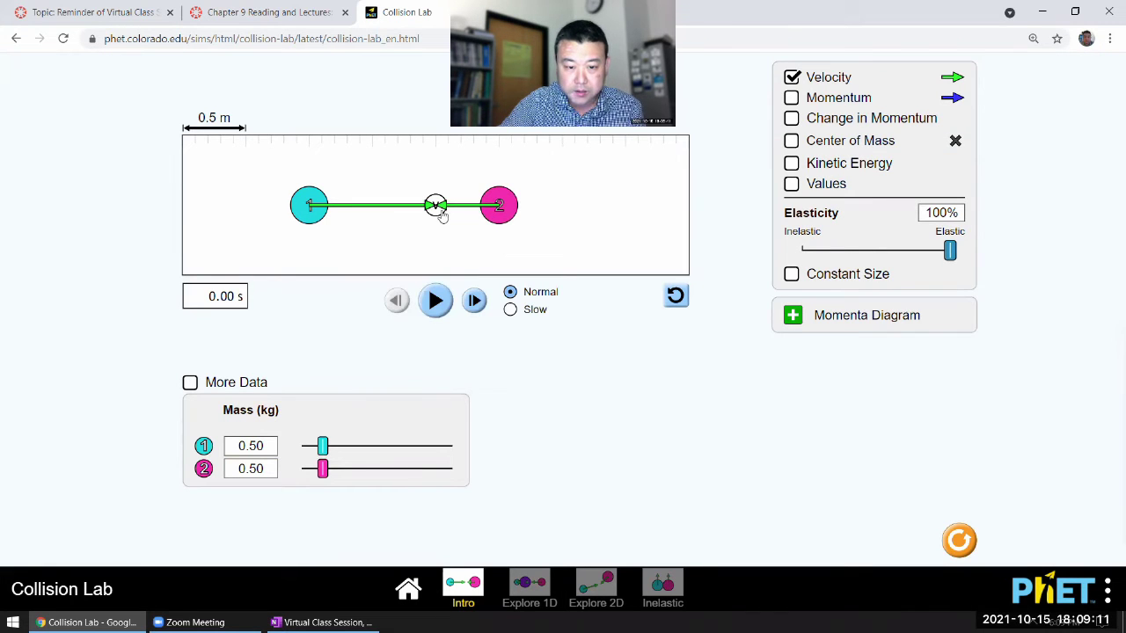
pyautogui.moveTo(437, 208); pyautogui.dragTo(447, 233)
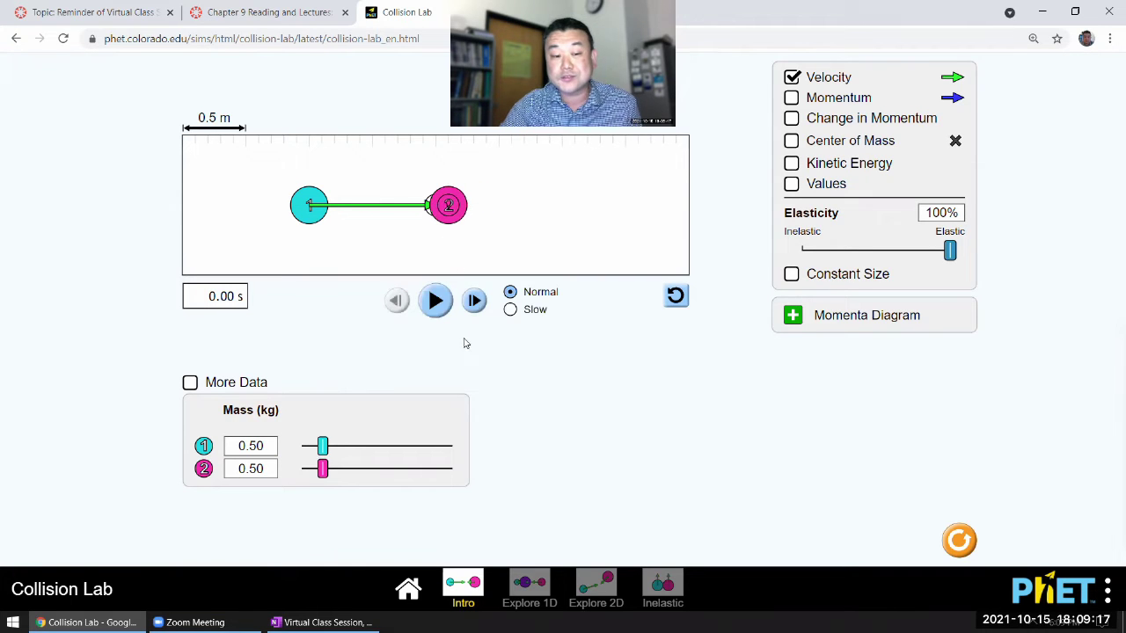
pyautogui.click(446, 306)
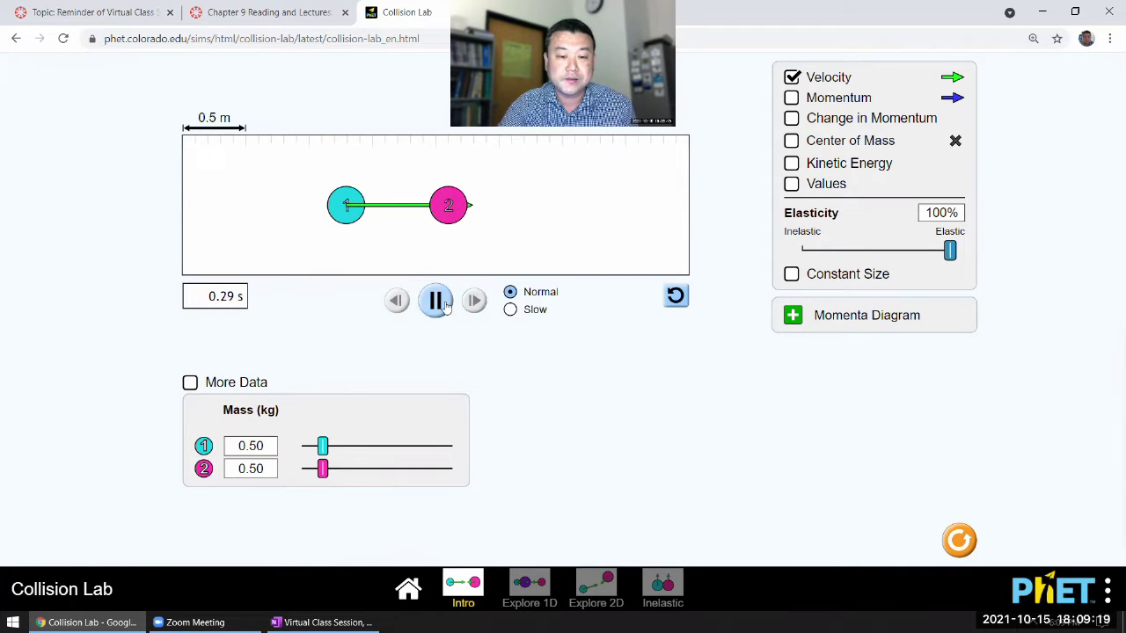
pyautogui.click(444, 305)
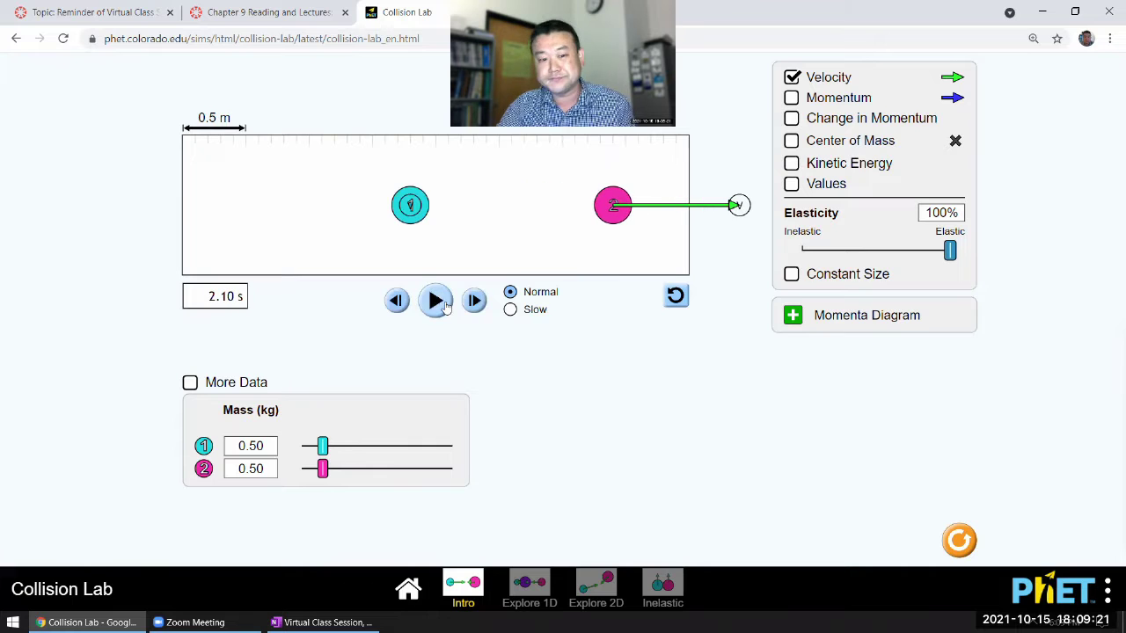
pyautogui.click(396, 301)
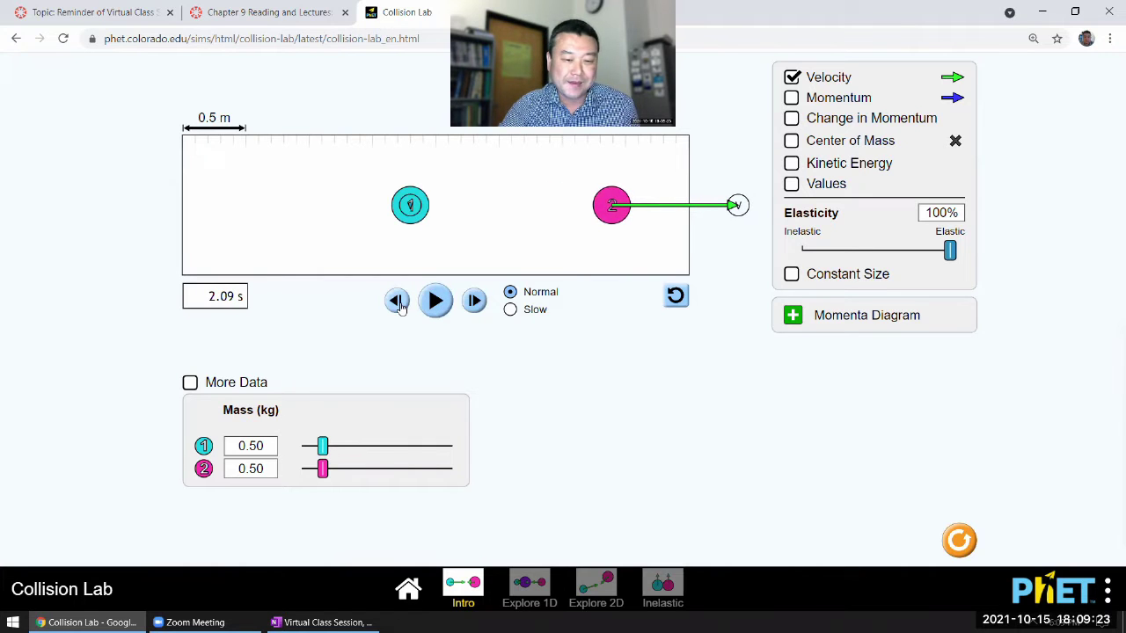
pyautogui.click(397, 302)
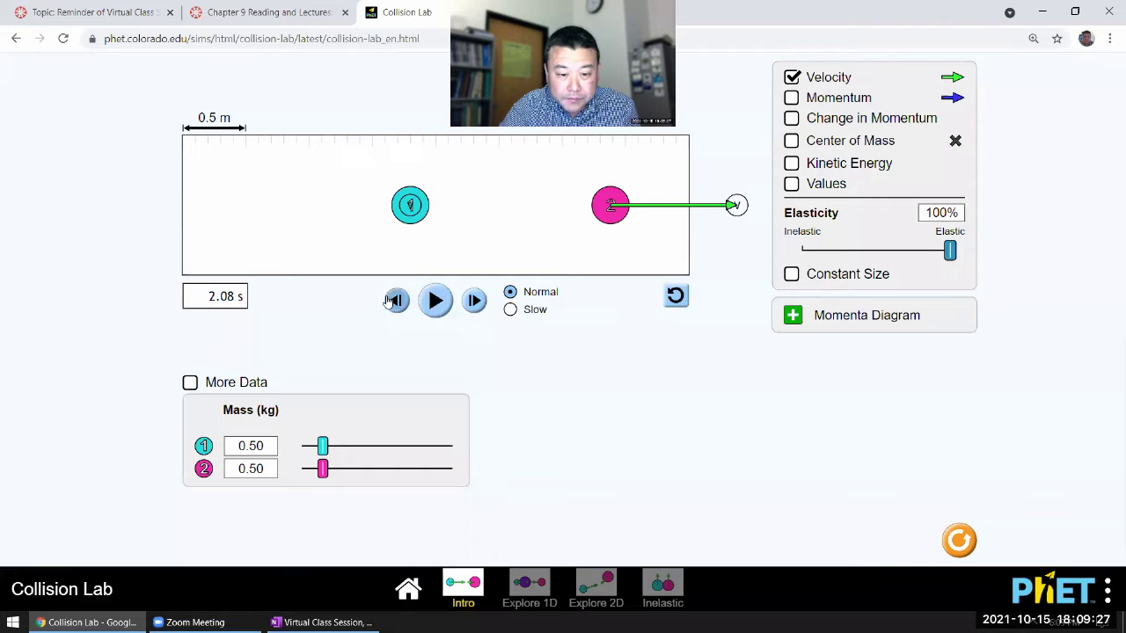
pyautogui.click(389, 302)
pyautogui.click(389, 302)
pyautogui.click(389, 302)
pyautogui.click(390, 302)
pyautogui.click(390, 302)
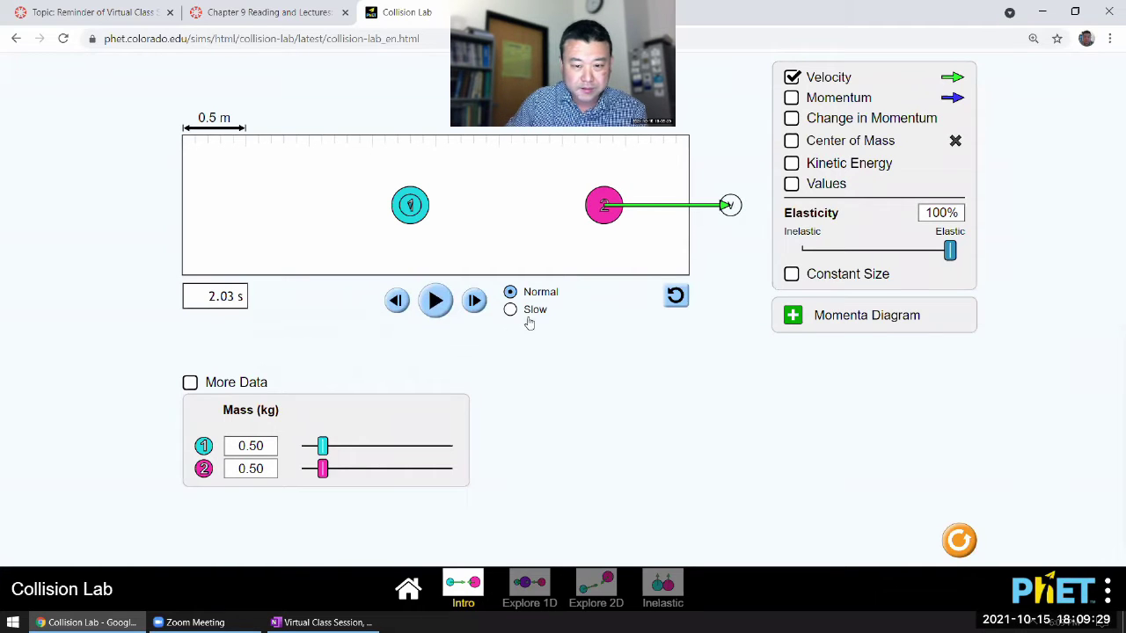
pyautogui.click(682, 306)
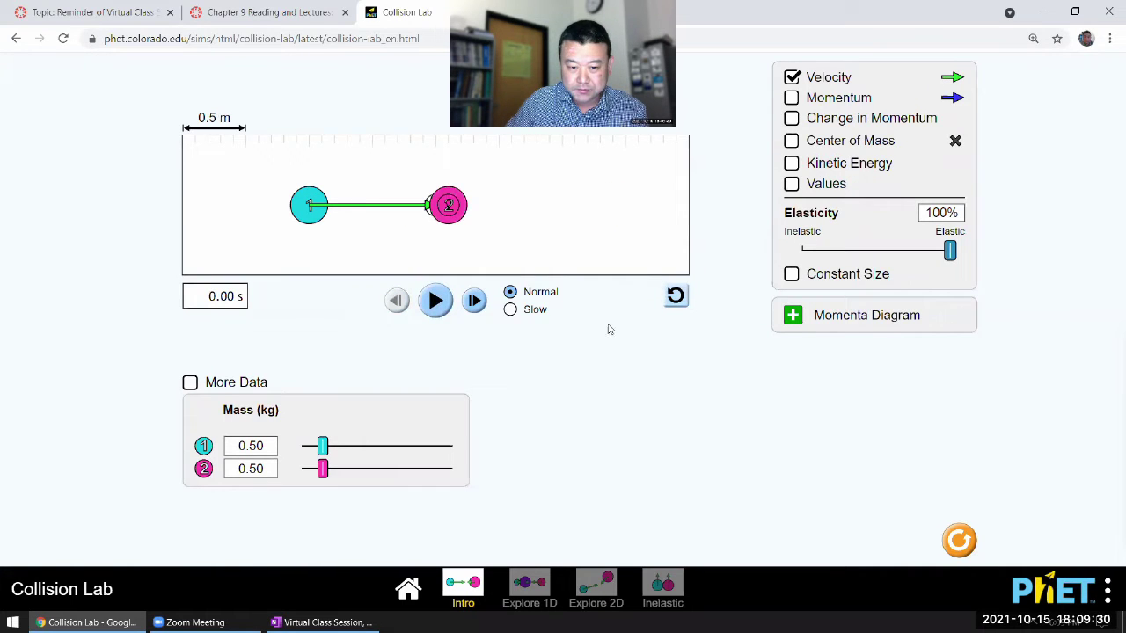
pyautogui.click(438, 301)
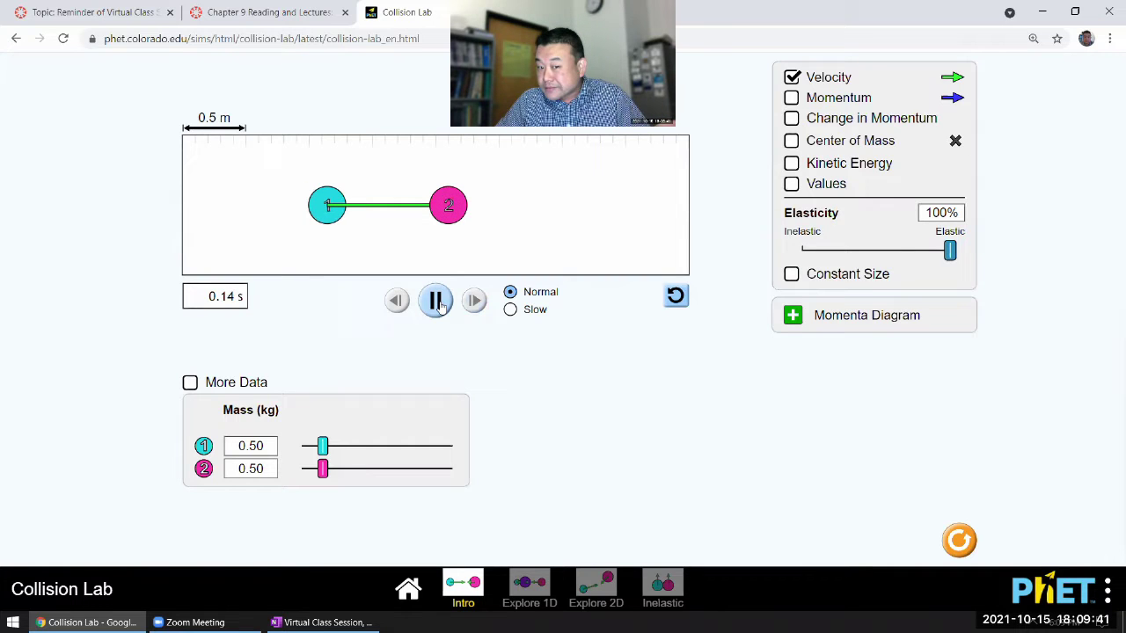
pyautogui.click(438, 302)
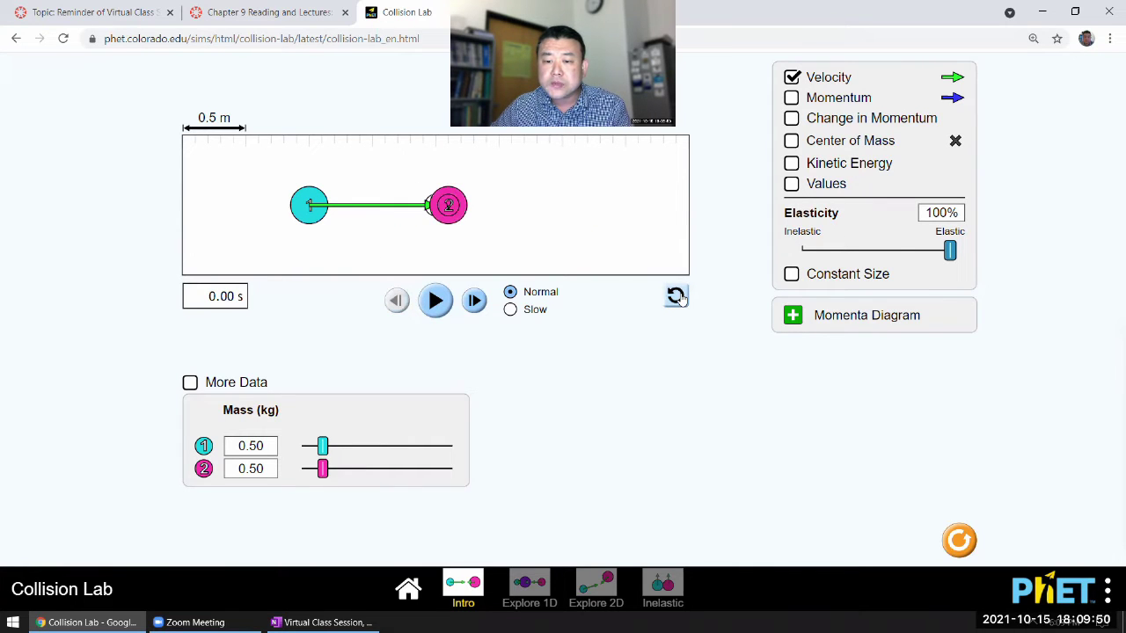
# Step: Show the total Kinetic Energy readout and briefly check the Momenta Diagram and More Data
pyautogui.click(792, 165)
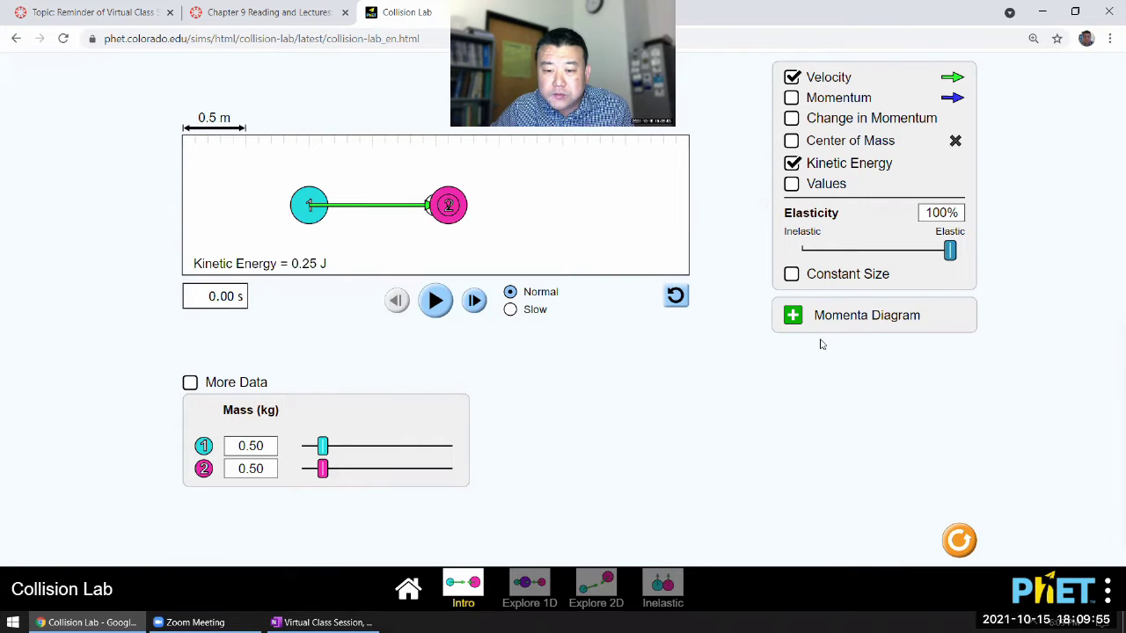
pyautogui.click(794, 316)
pyautogui.click(794, 317)
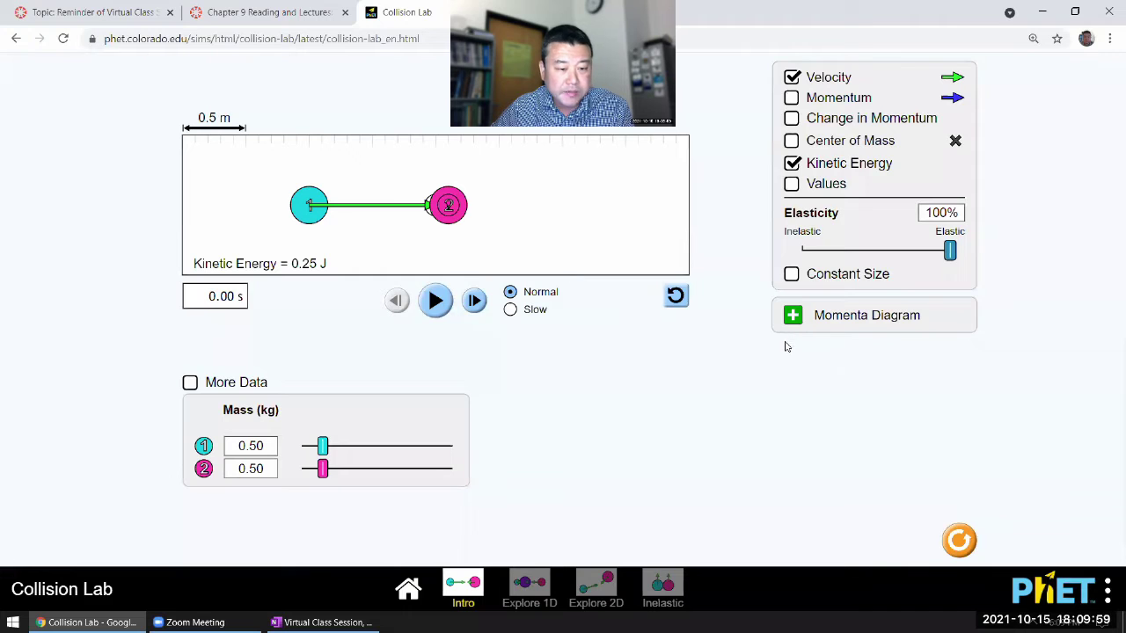
pyautogui.click(190, 382)
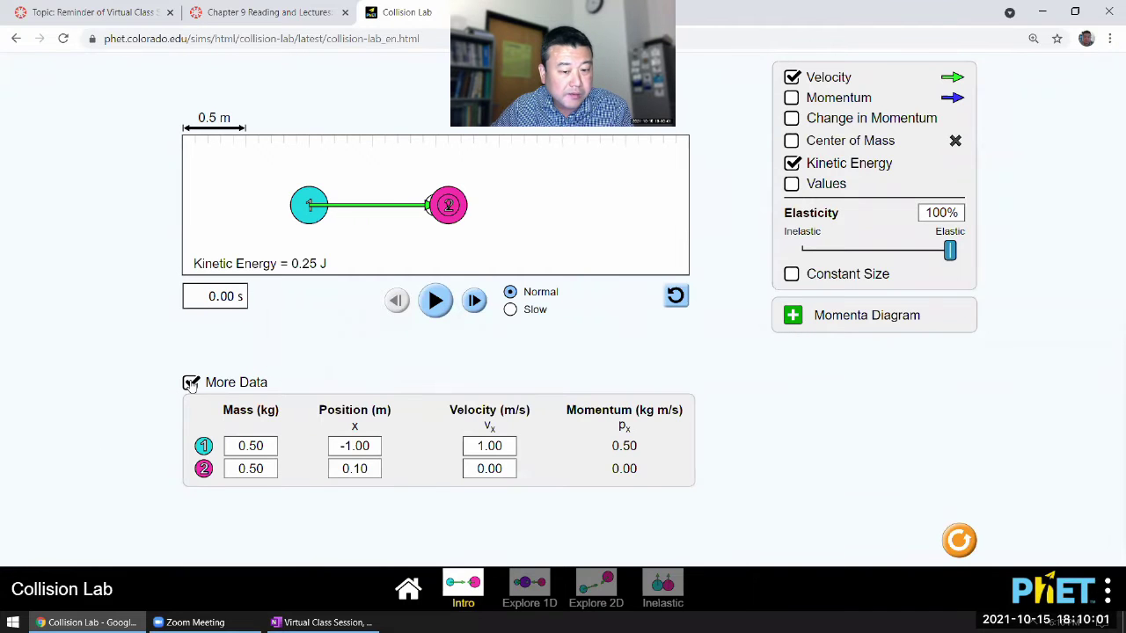
pyautogui.click(190, 383)
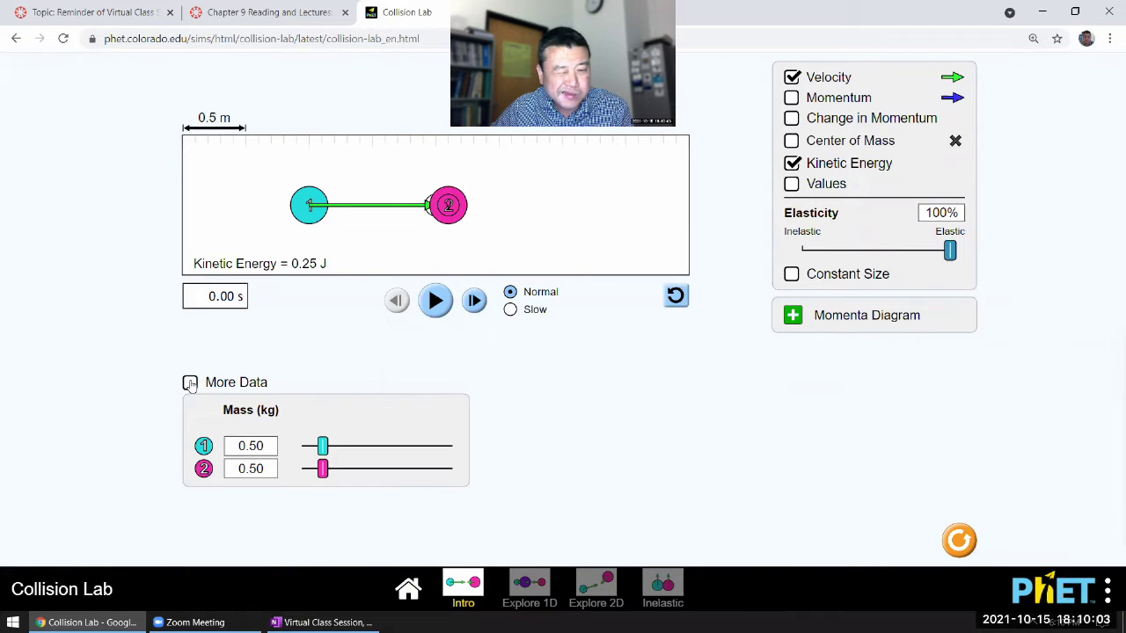
# Step: Run the 100% elastic collision with kinetic energy shown, pause it, then reset the balls
pyautogui.click(435, 299)
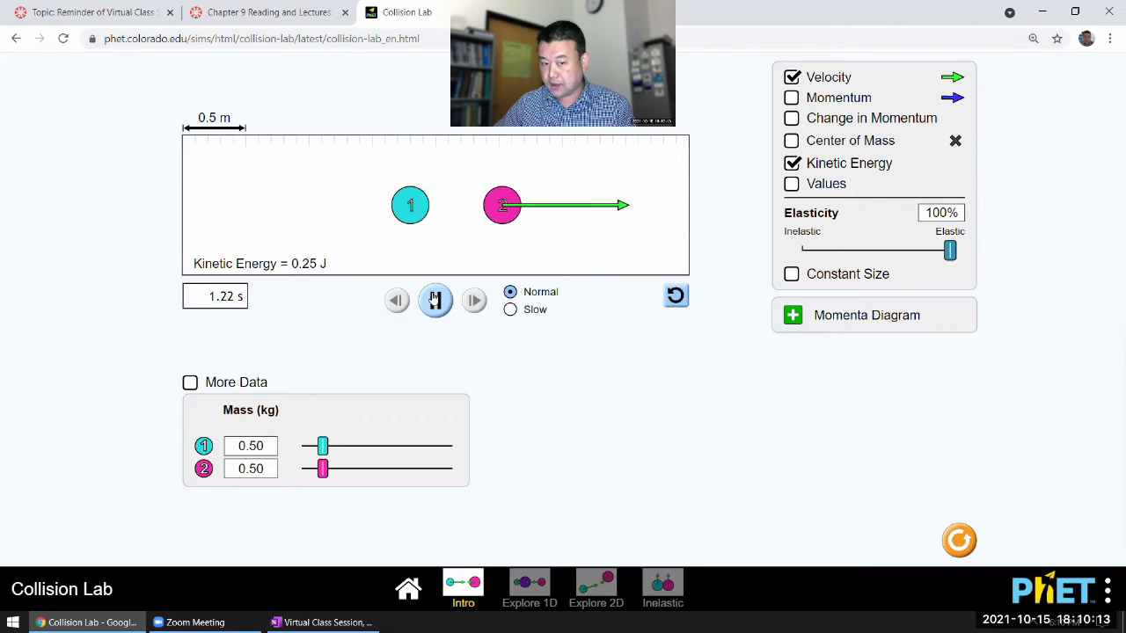
pyautogui.click(434, 300)
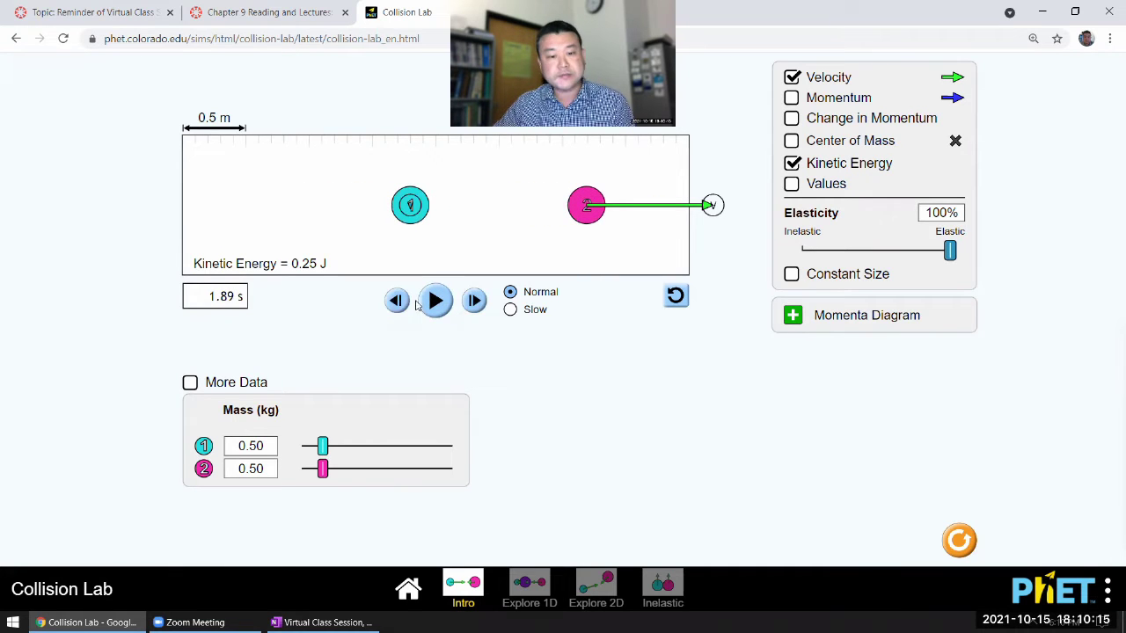
pyautogui.click(675, 295)
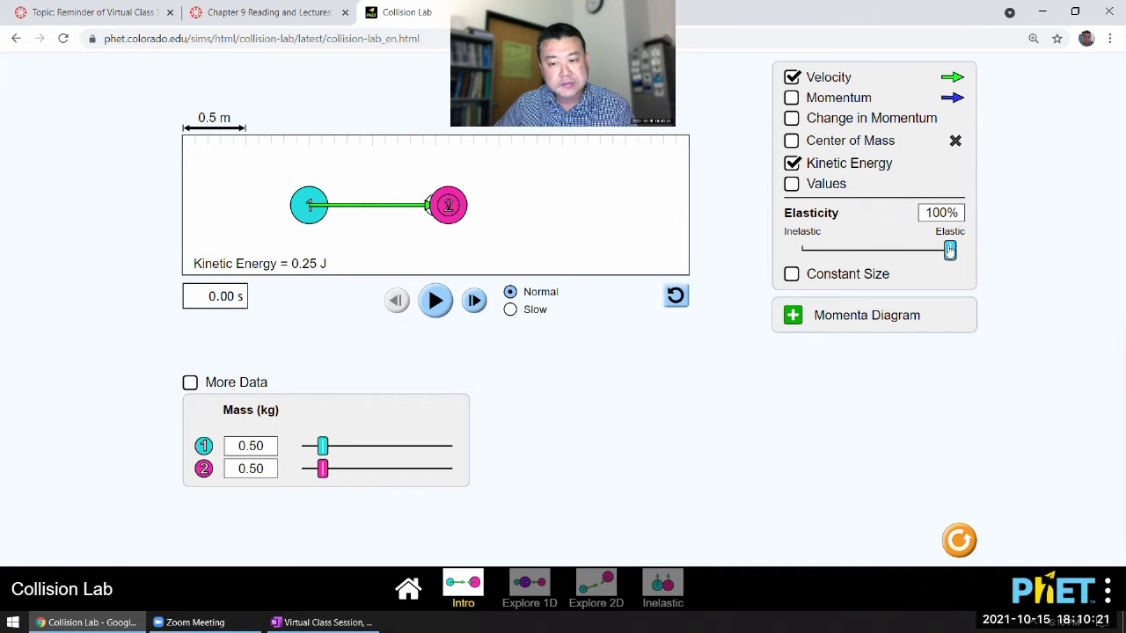
pyautogui.moveTo(950, 251); pyautogui.dragTo(905, 252)
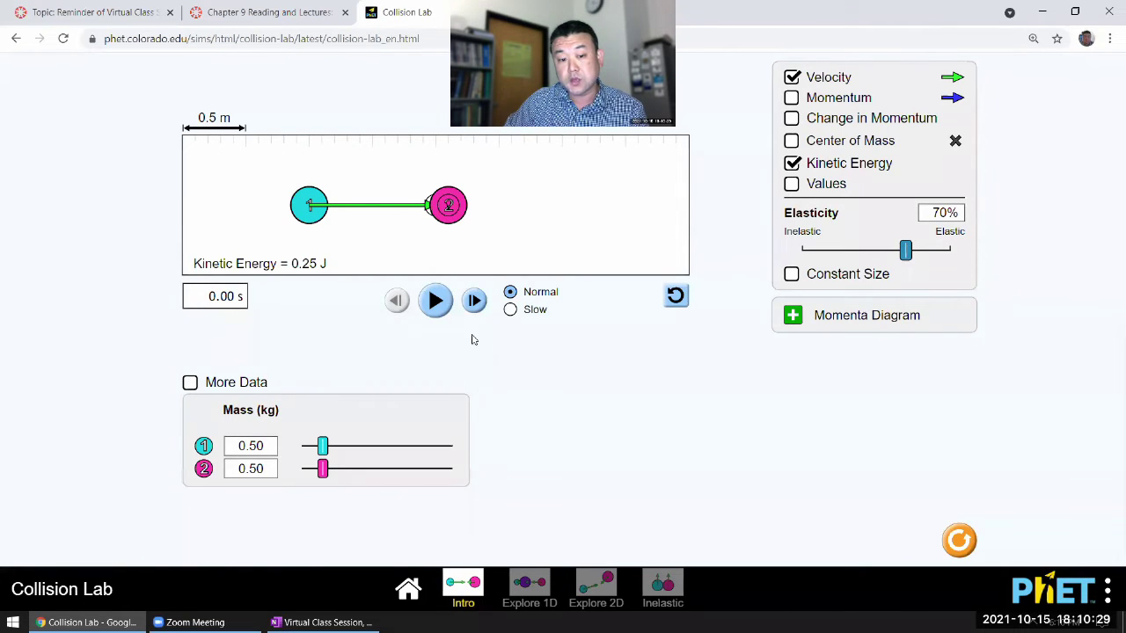
pyautogui.click(437, 301)
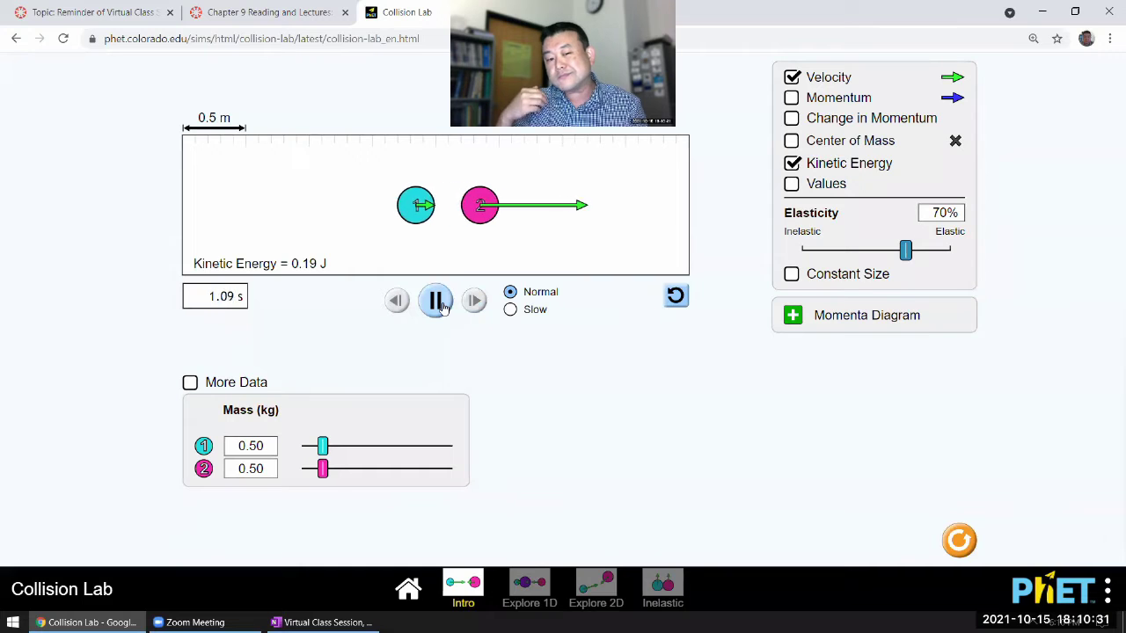
pyautogui.click(437, 301)
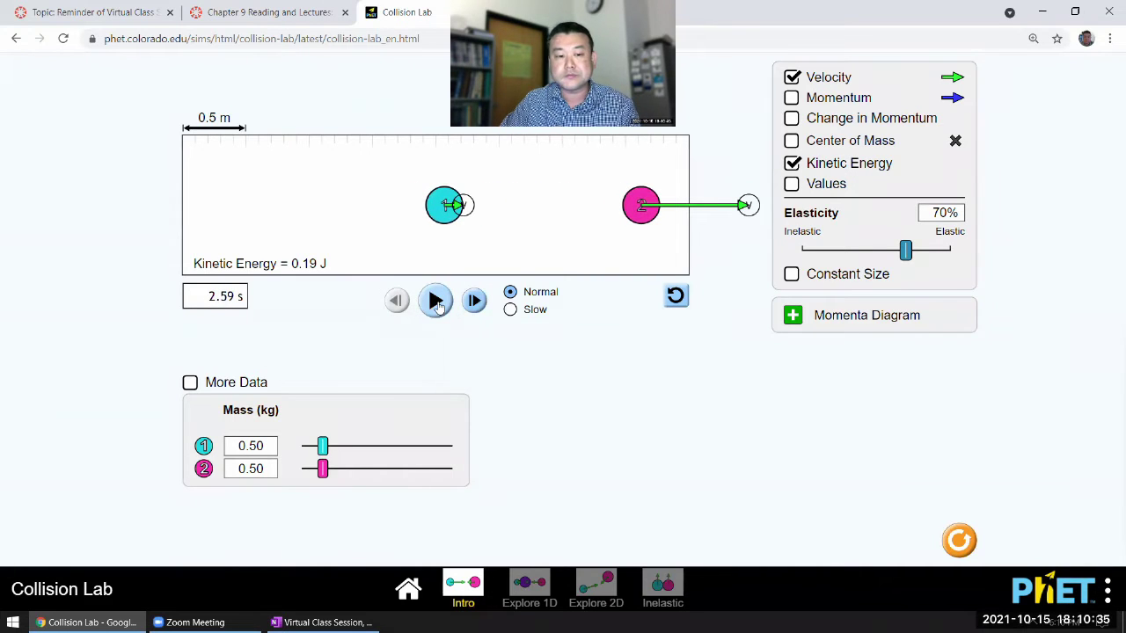
pyautogui.click(674, 296)
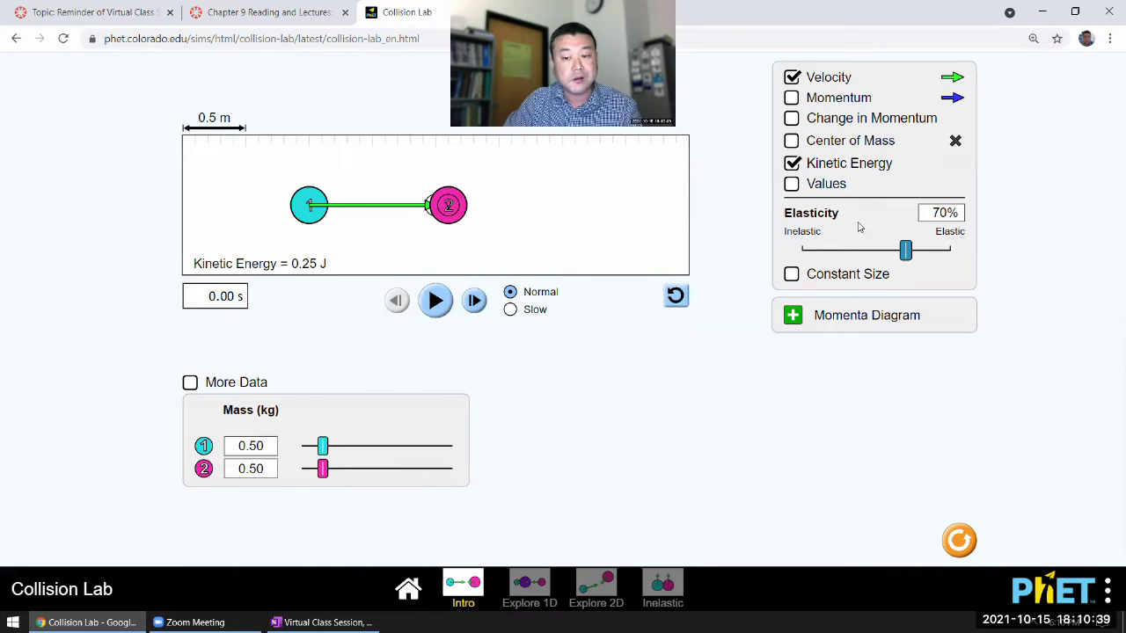
pyautogui.moveTo(906, 252); pyautogui.dragTo(950, 253)
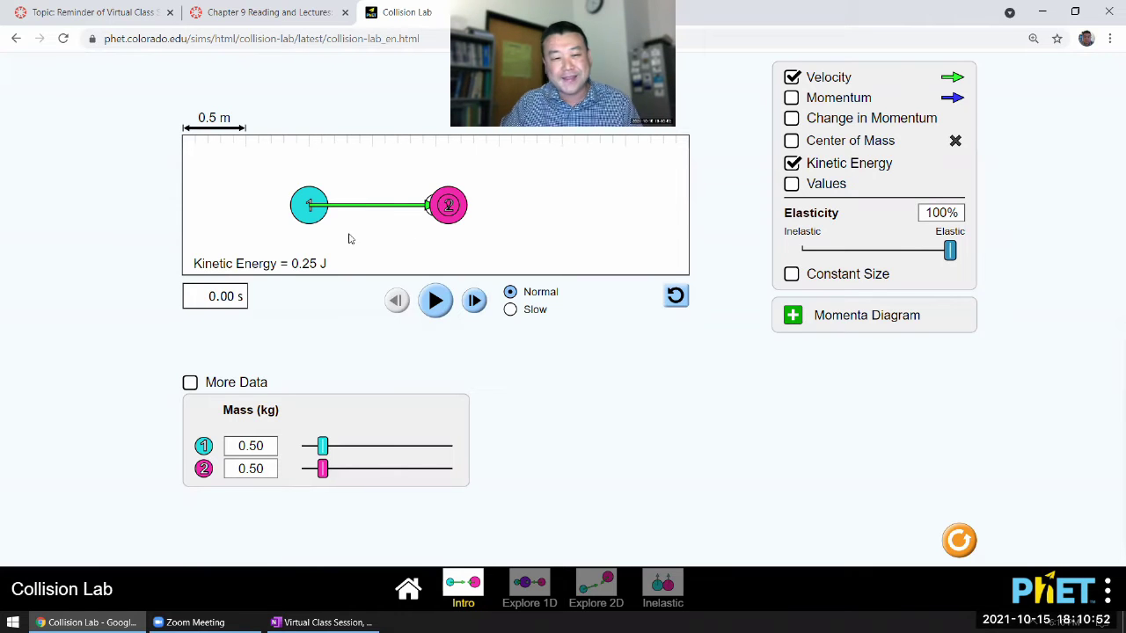
# Step: Rerun the fully elastic collision, pause it, and reset the balls
pyautogui.click(434, 301)
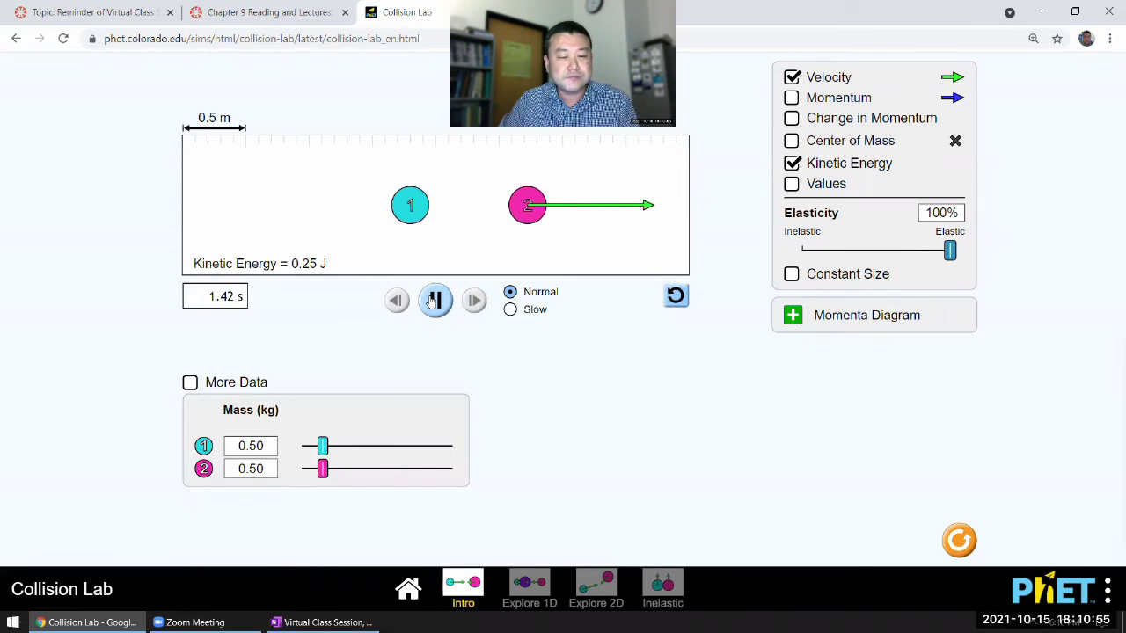
pyautogui.click(434, 301)
pyautogui.click(675, 295)
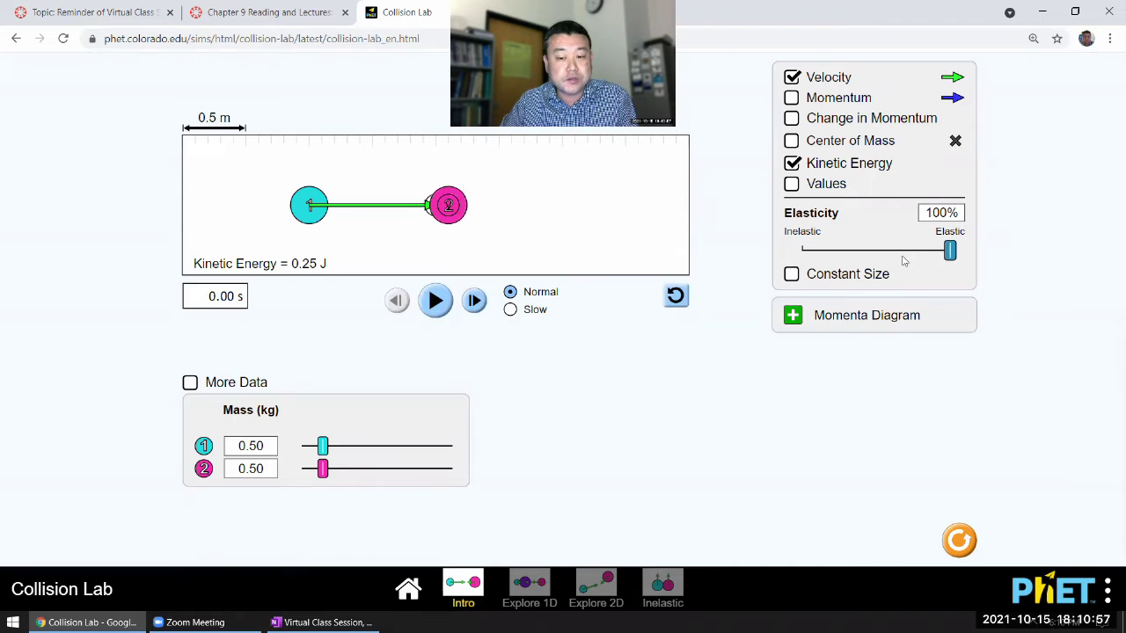
# Step: Set elasticity to 70%, run the collision, pause after separation, and reset
pyautogui.moveTo(943, 255); pyautogui.dragTo(899, 253)
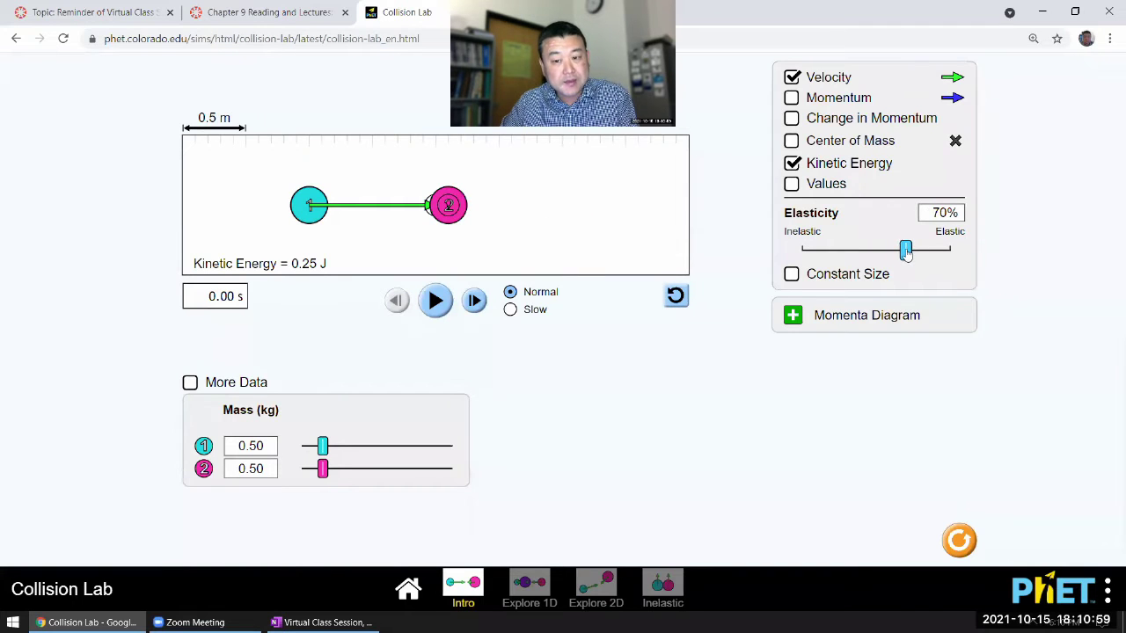
pyautogui.click(440, 301)
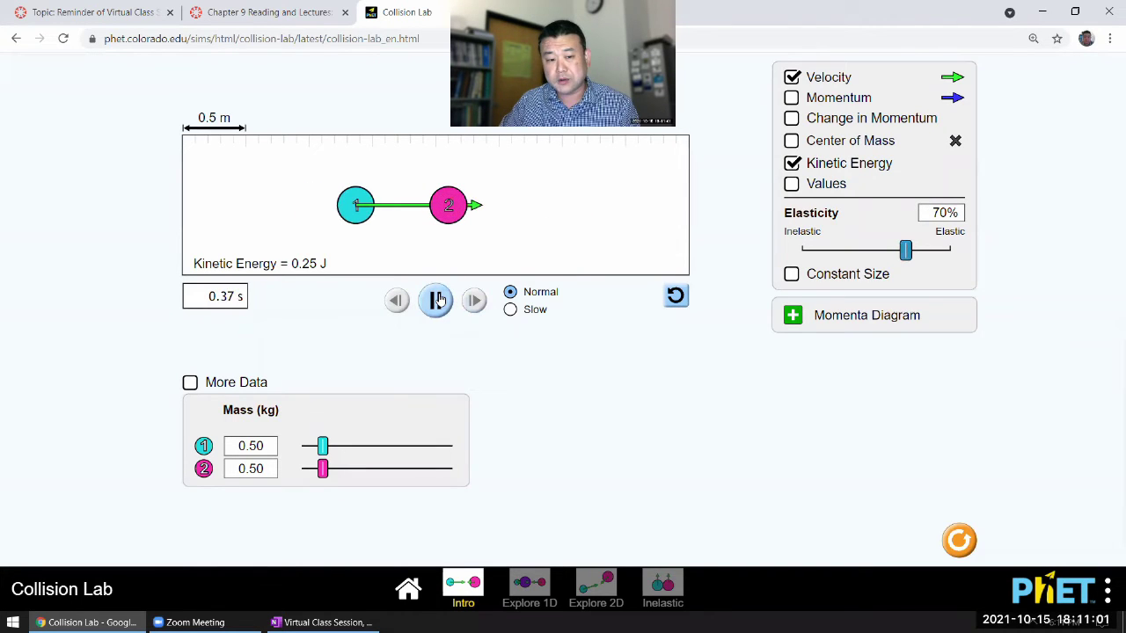
pyautogui.click(436, 300)
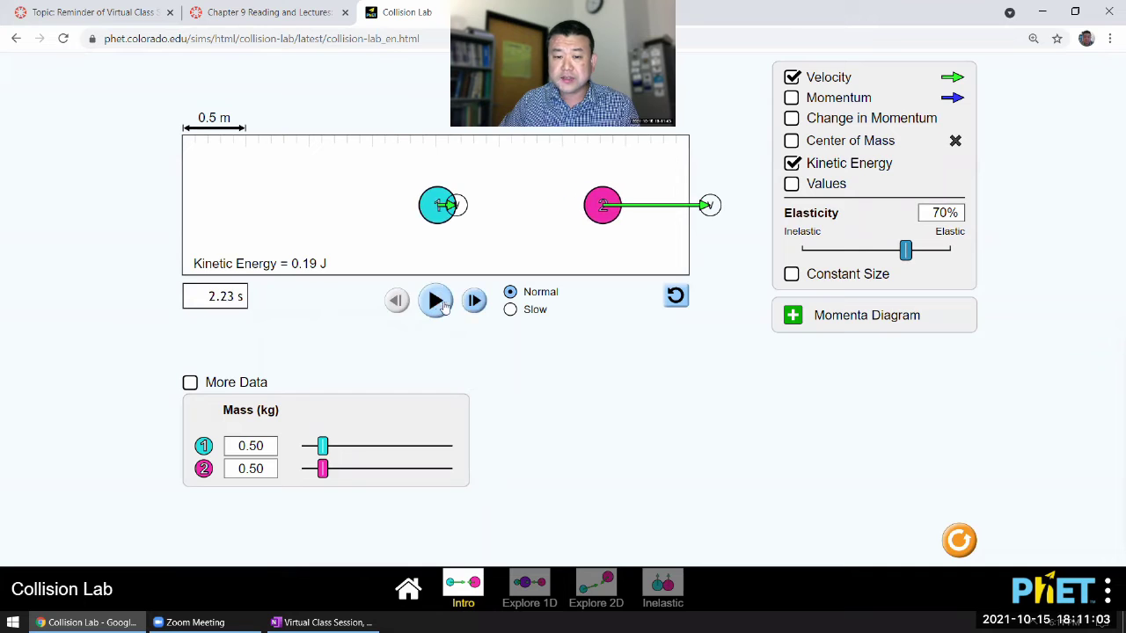
pyautogui.click(679, 299)
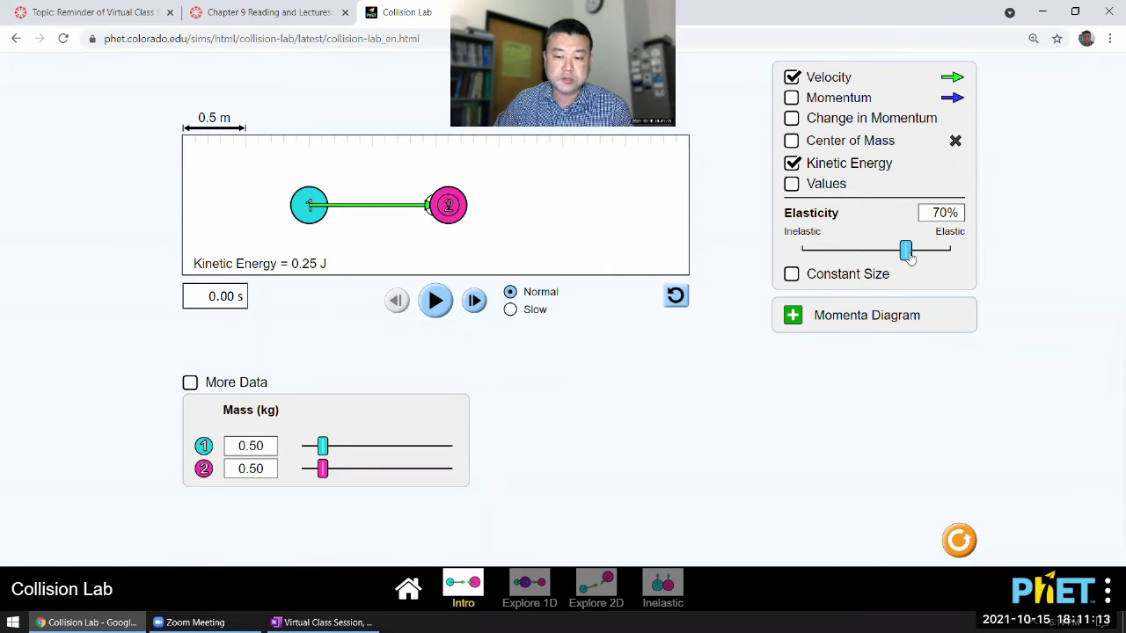
# Step: At 0% elasticity, run the collision until the balls move together at 0.13 J, then reset
pyautogui.moveTo(902, 257); pyautogui.dragTo(794, 257)
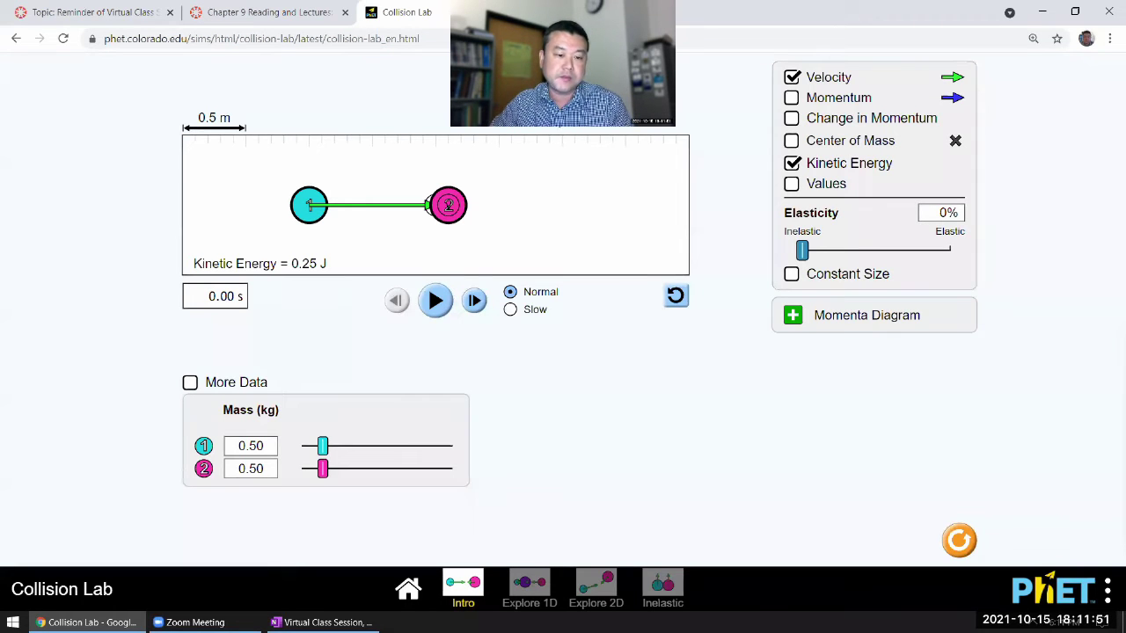
pyautogui.click(437, 299)
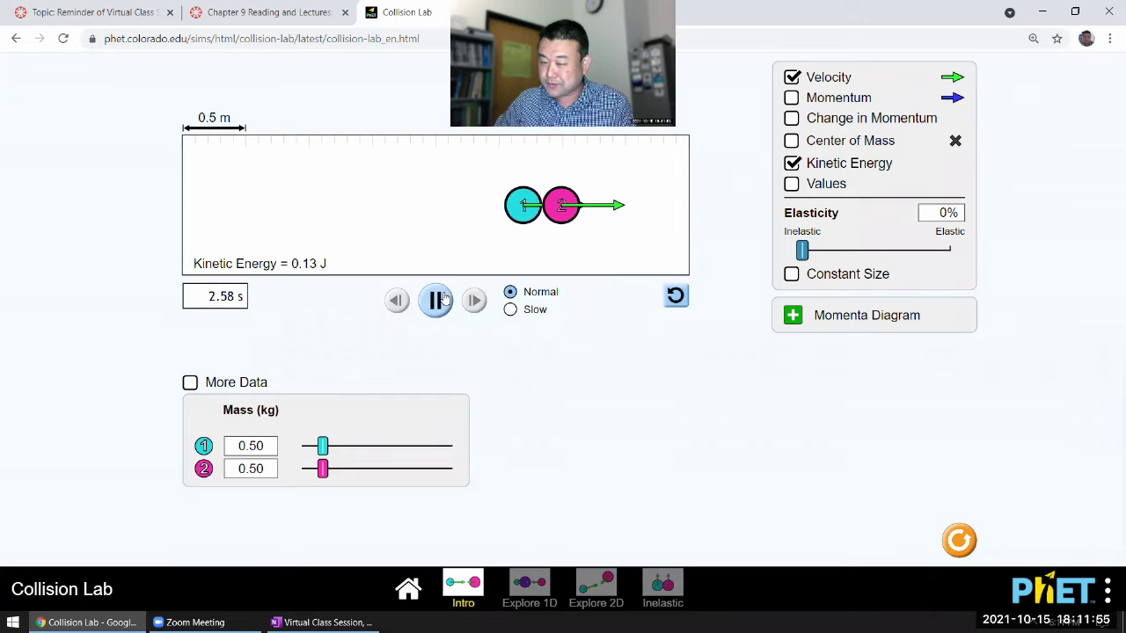
pyautogui.click(437, 300)
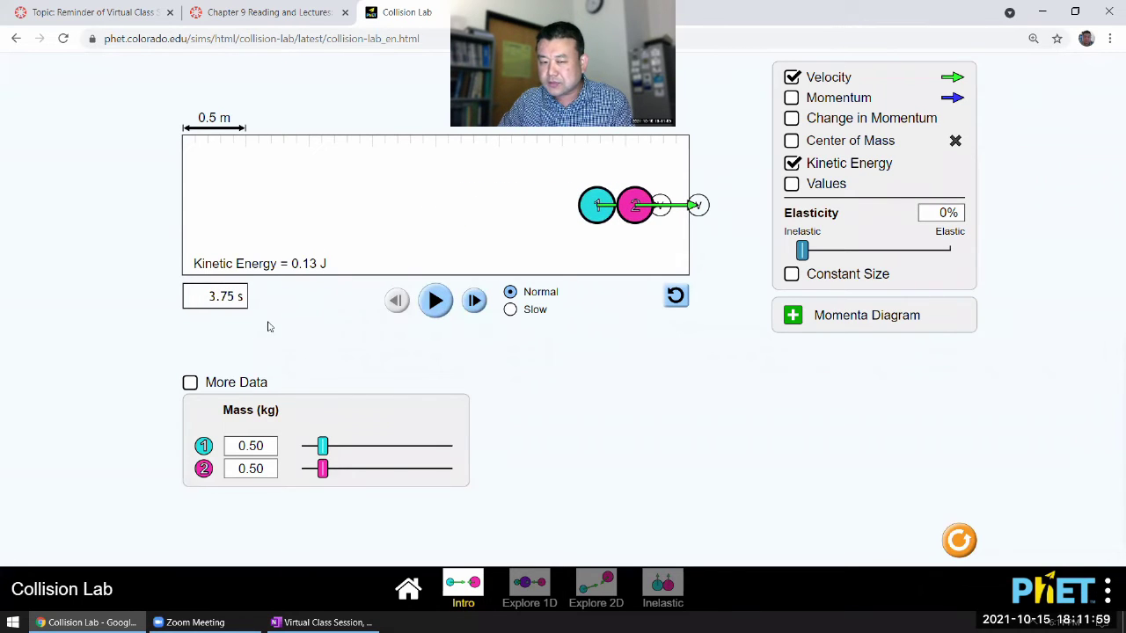
pyautogui.click(672, 299)
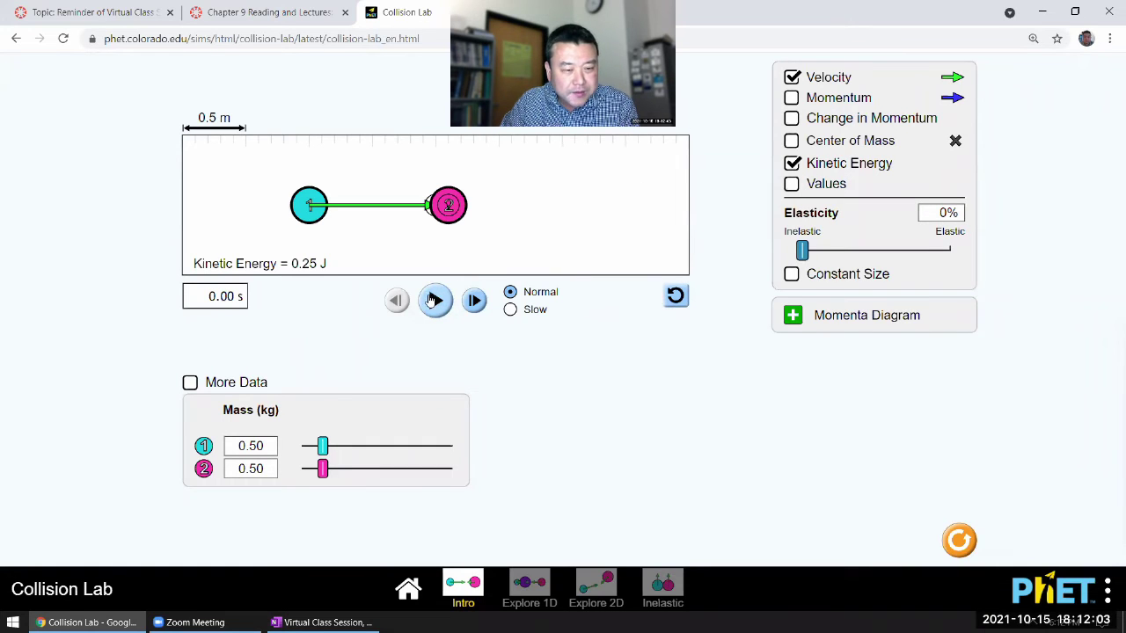
# Step: Slow ball 1 slightly to 0.22 J, run the 0% collision ending at 0.11 J, then reset
pyautogui.moveTo(430, 207); pyautogui.dragTo(426, 213)
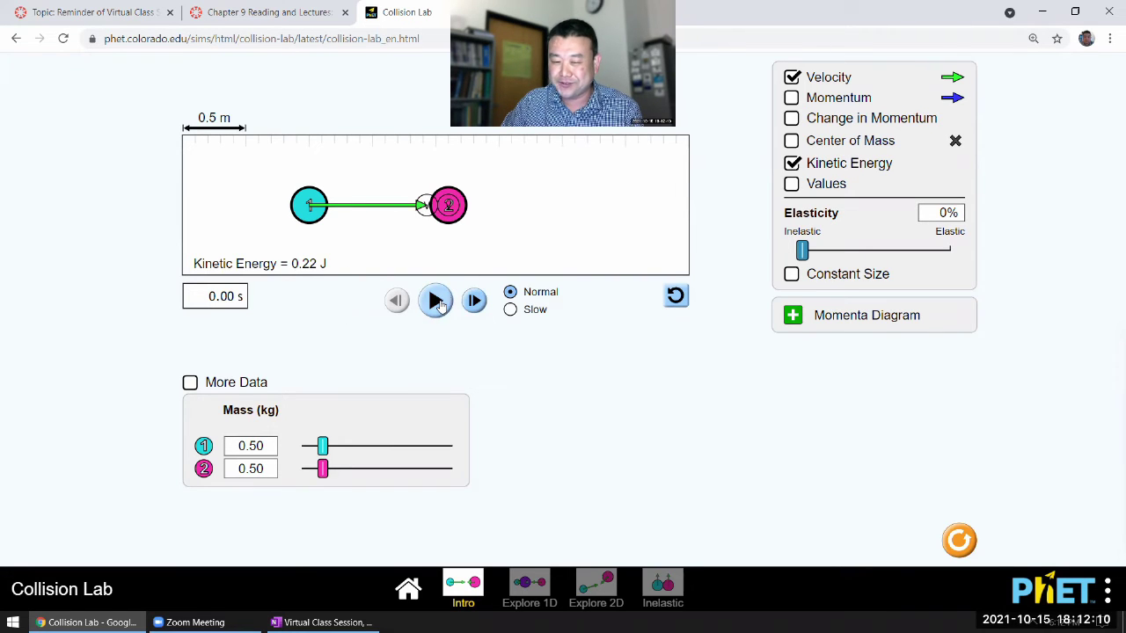
pyautogui.click(437, 301)
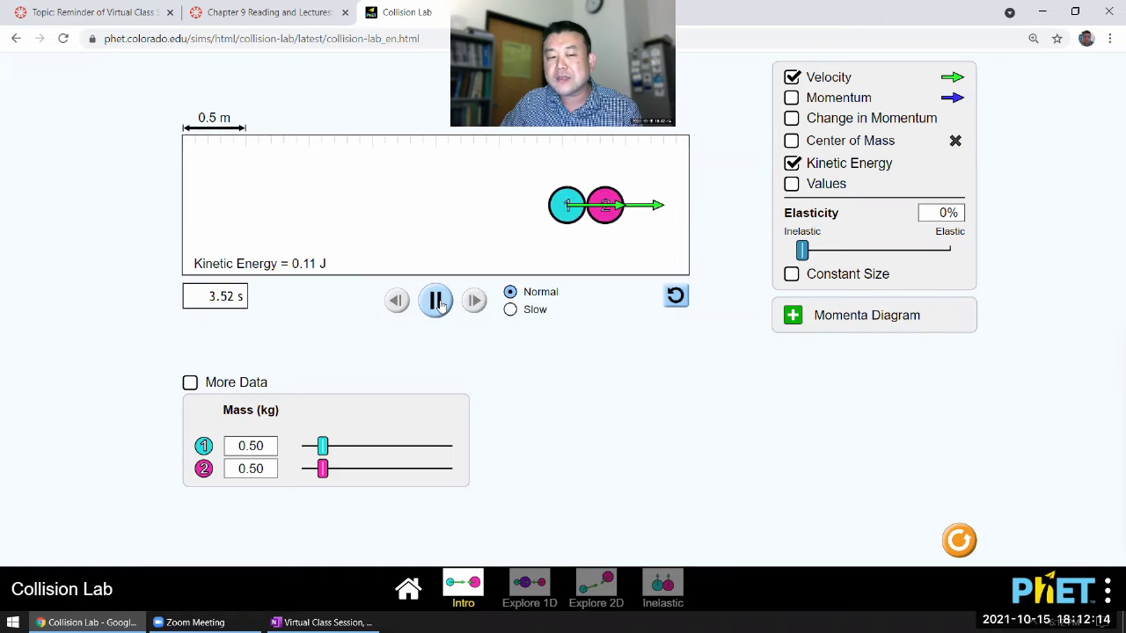
pyautogui.click(437, 302)
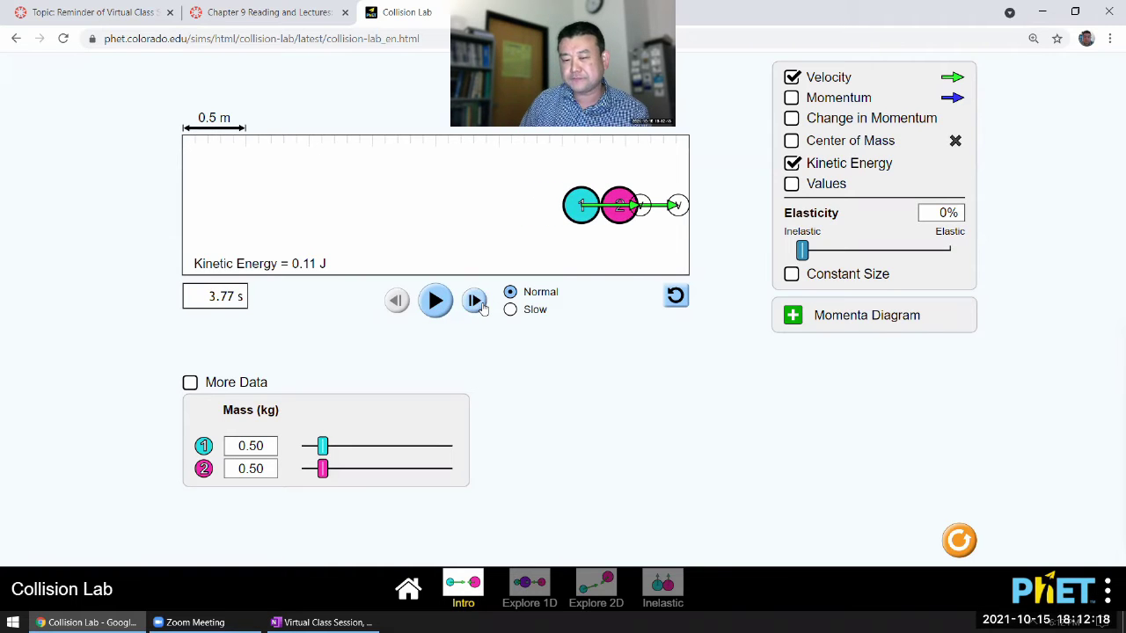
pyautogui.click(673, 299)
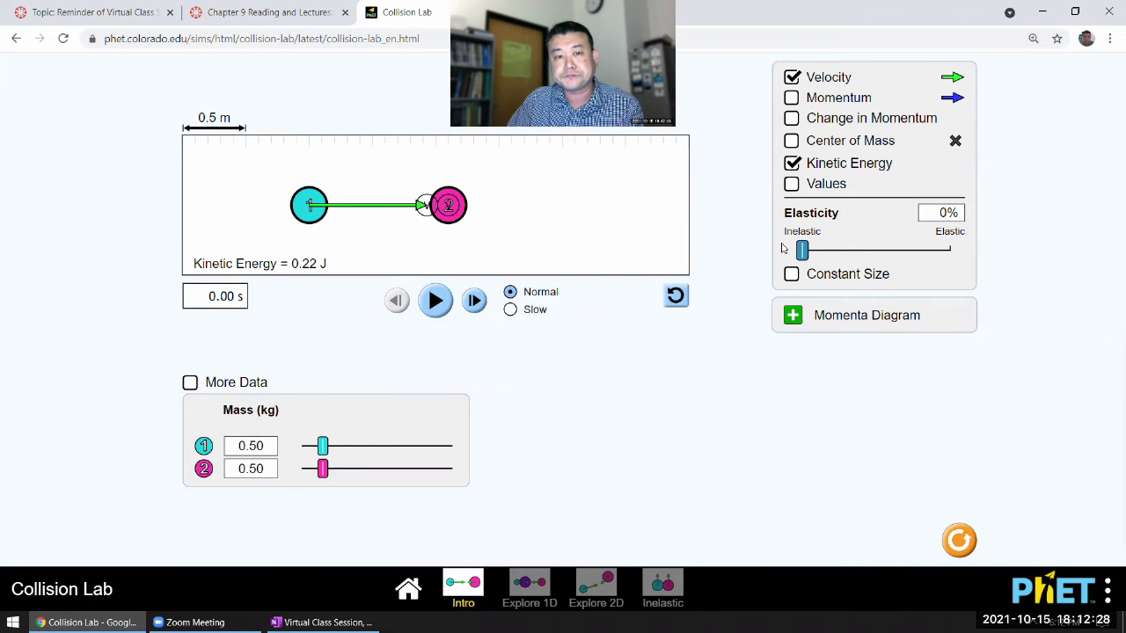
# Step: Set elasticity to 50%, run the collision down to 0.14 J, pause, and reset
pyautogui.moveTo(803, 250); pyautogui.dragTo(879, 253)
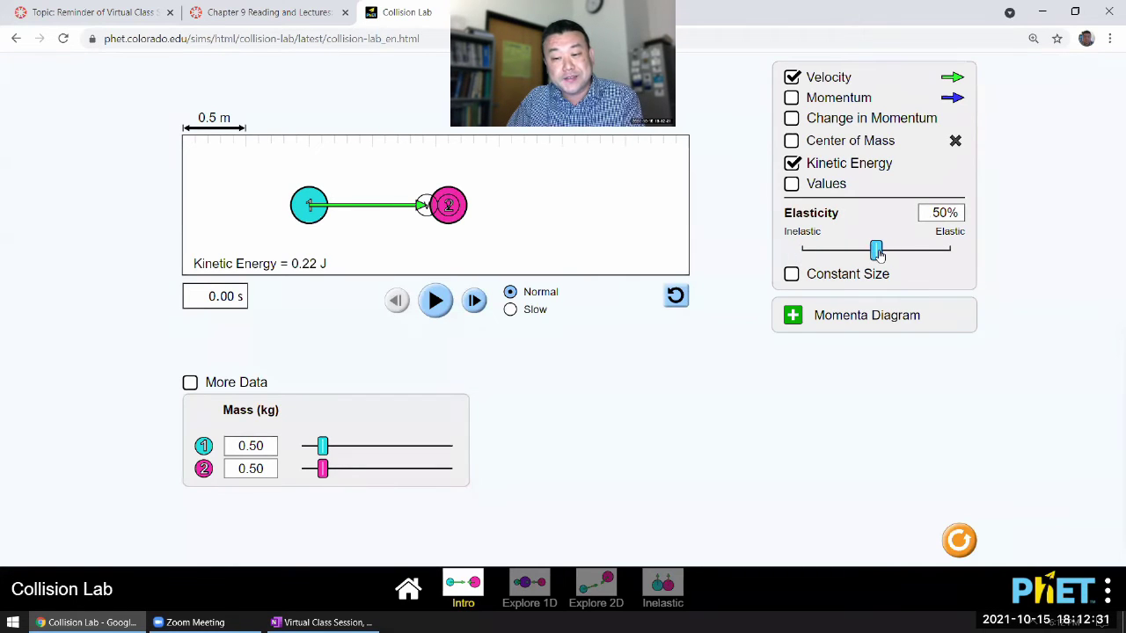
pyautogui.click(434, 302)
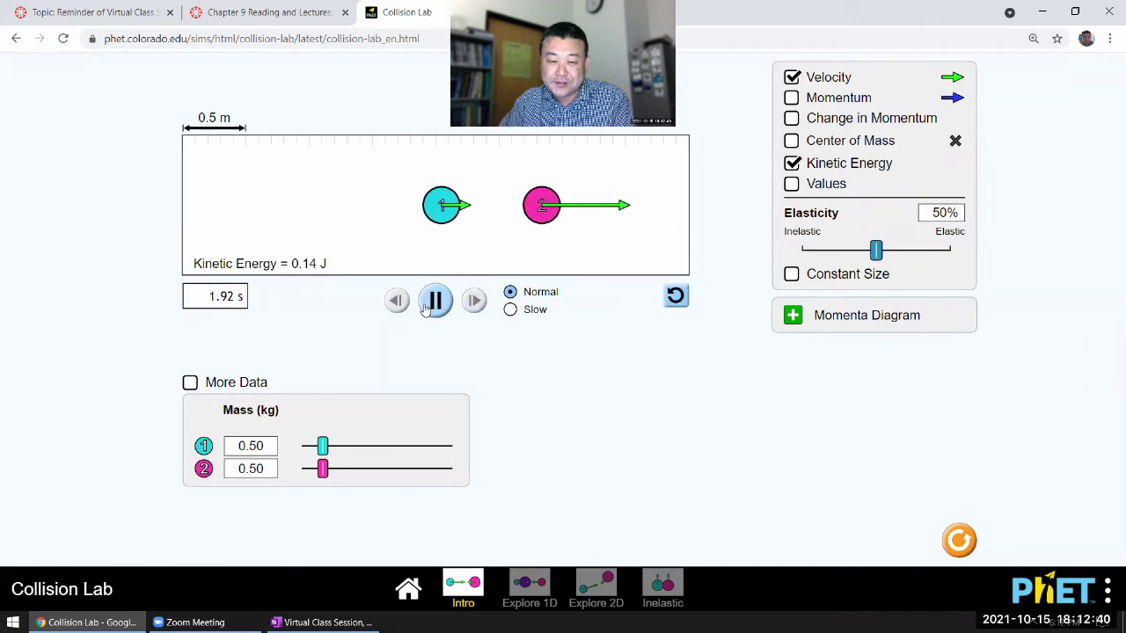
pyautogui.click(426, 304)
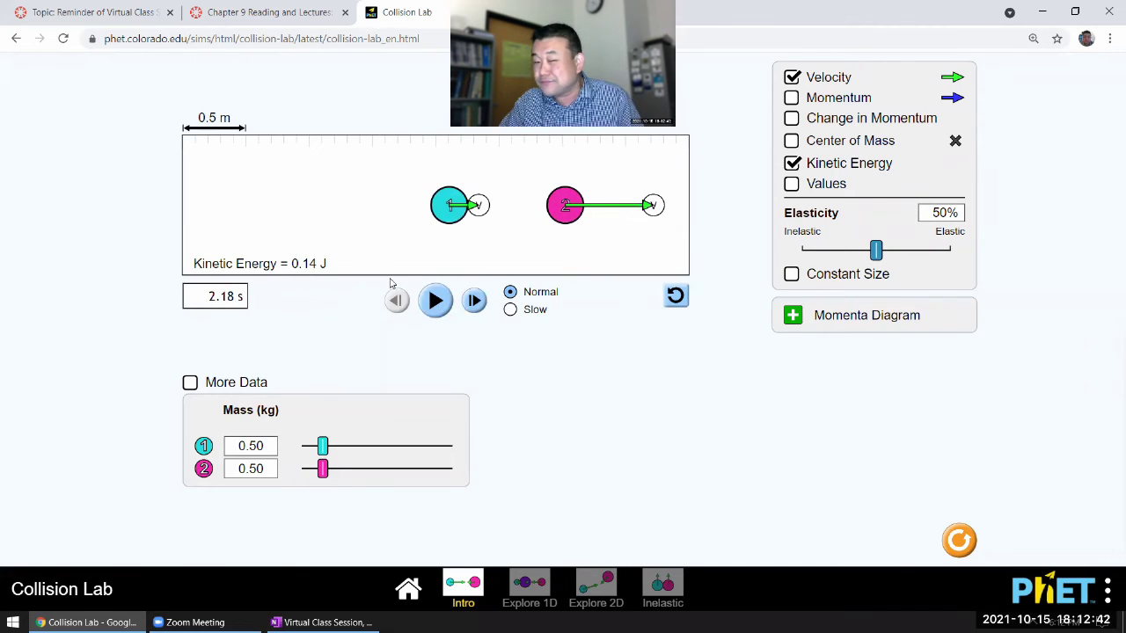
pyautogui.click(675, 296)
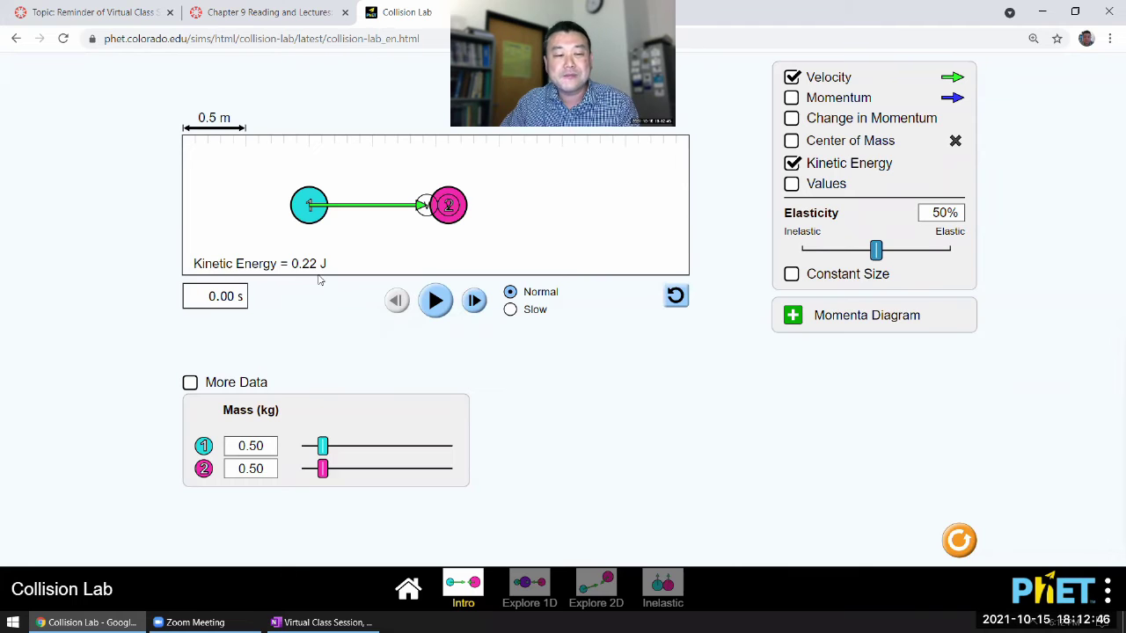
# Step: Set elasticity to 0% and run the collision, pausing once the balls move together at 0.11 J
pyautogui.moveTo(873, 254); pyautogui.dragTo(799, 255)
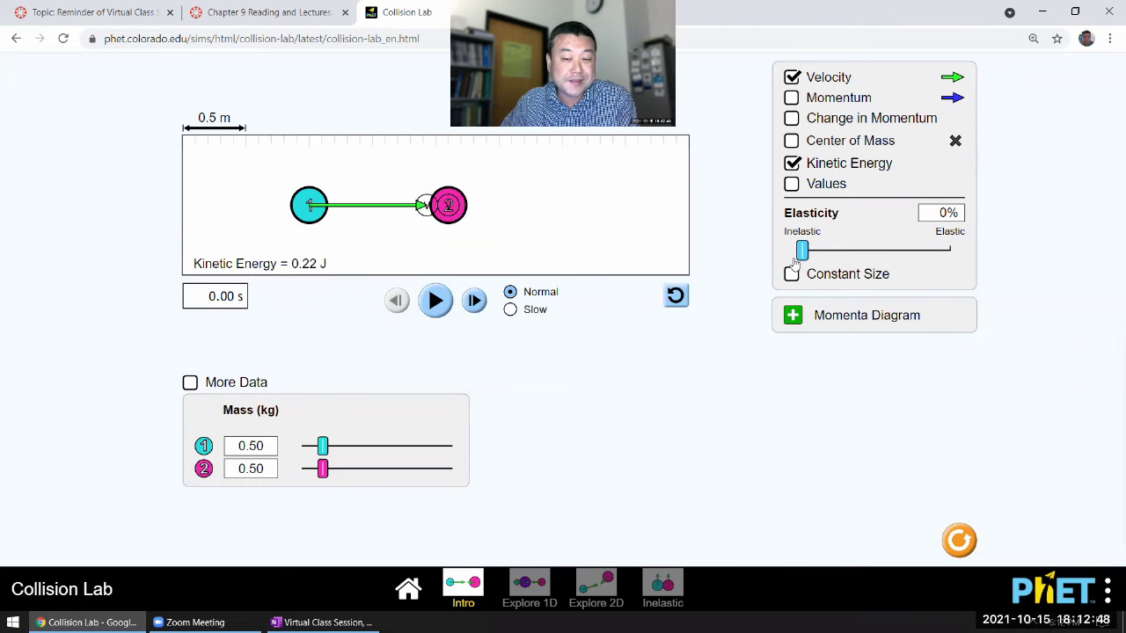
pyautogui.click(435, 301)
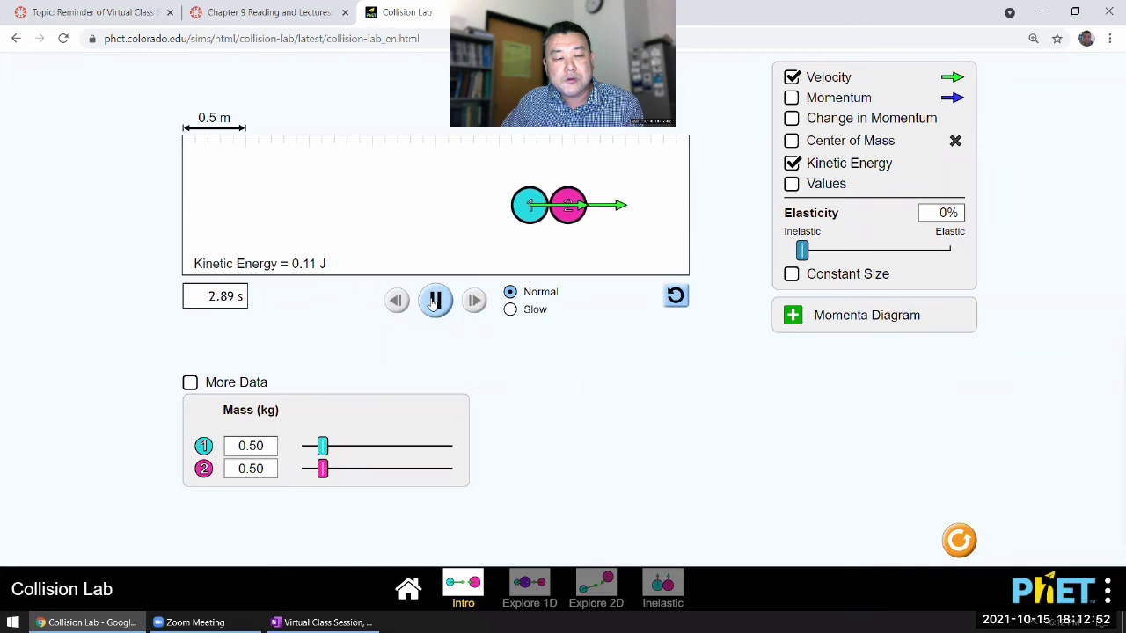
pyautogui.click(435, 301)
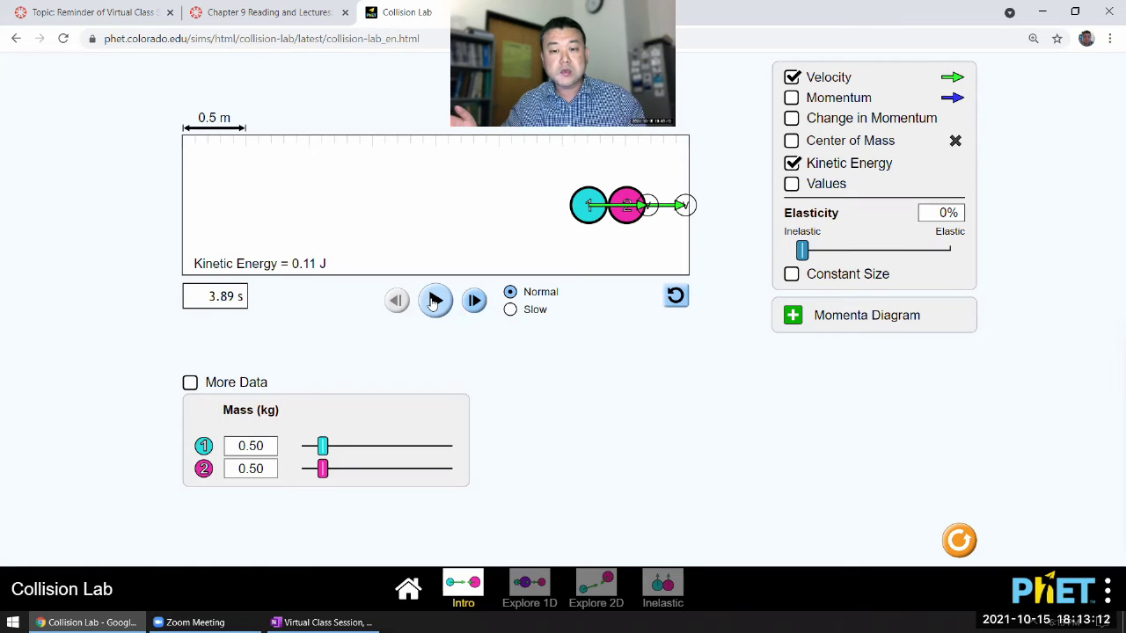
# Step: Run a 100% elastic collision (kinetic energy stays 0.22 J), then lower the elasticity
pyautogui.click(674, 295)
pyautogui.moveTo(802, 253); pyautogui.dragTo(977, 254)
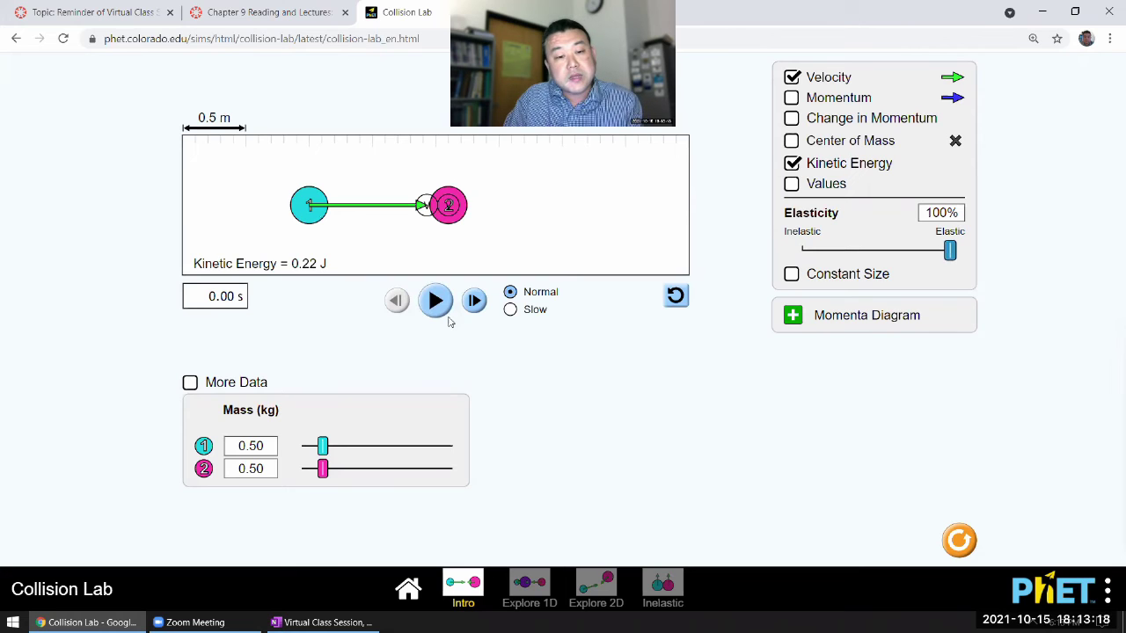
pyautogui.click(437, 302)
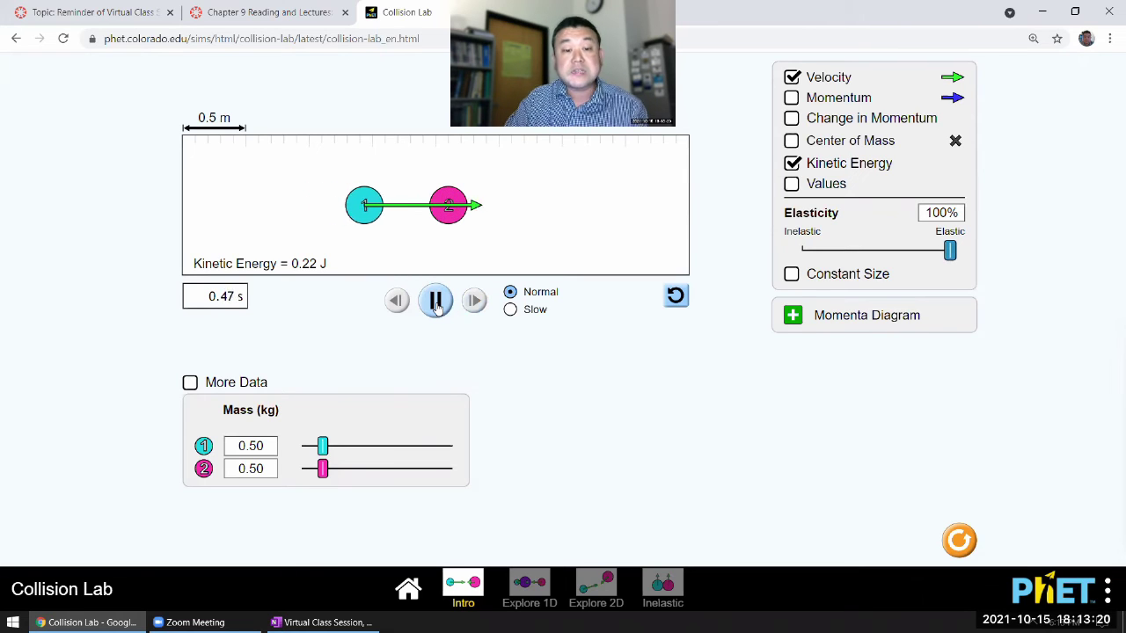
pyautogui.click(436, 302)
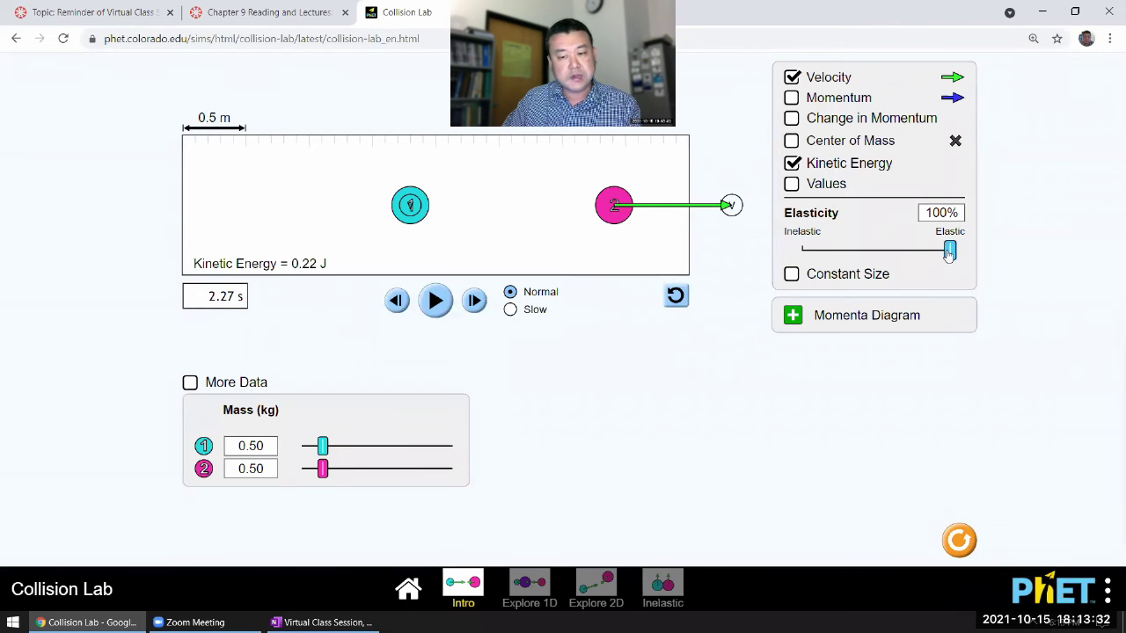
pyautogui.moveTo(950, 250); pyautogui.dragTo(911, 251)
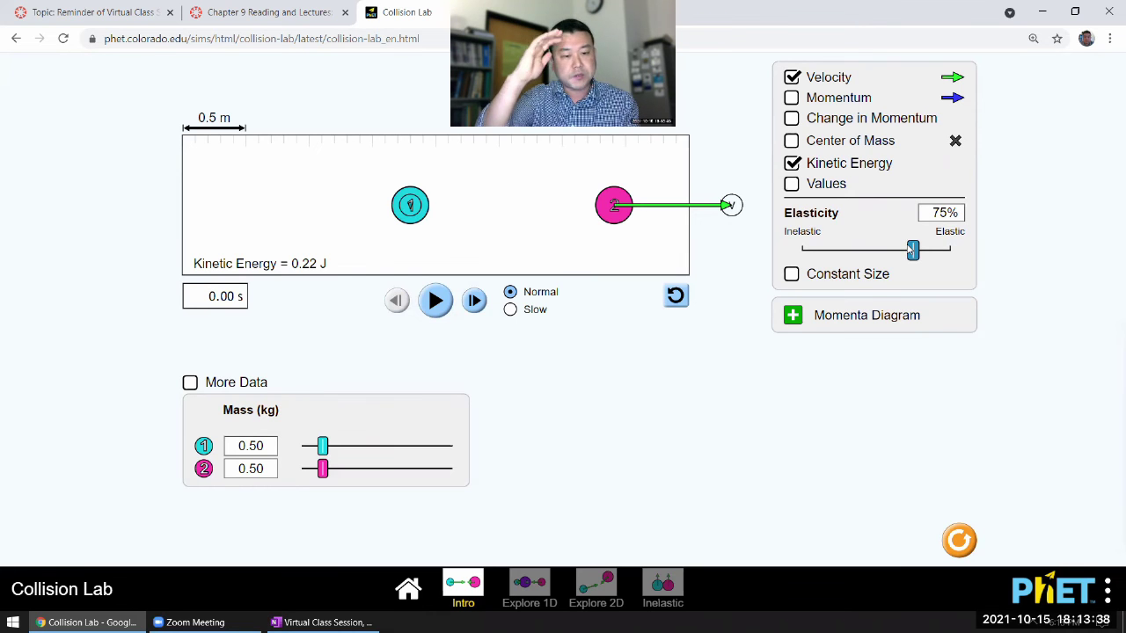
pyautogui.moveTo(913, 251); pyautogui.dragTo(950, 255)
# Step: Restart and run the 0% elasticity collision, pausing once the balls stick at 0.11 J
pyautogui.click(679, 299)
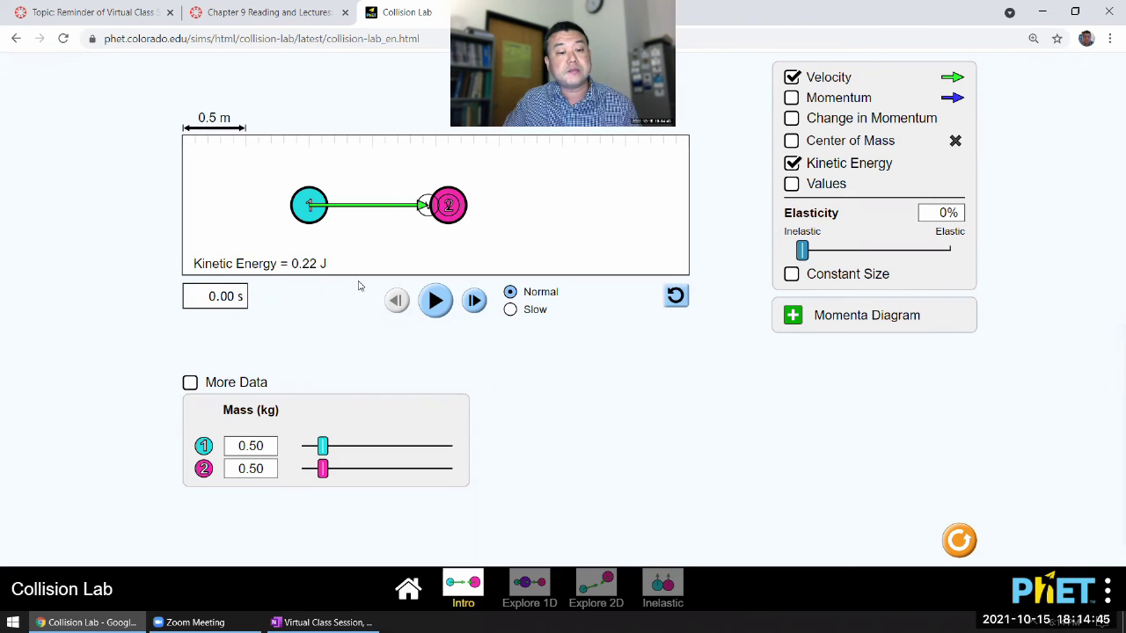
pyautogui.click(434, 301)
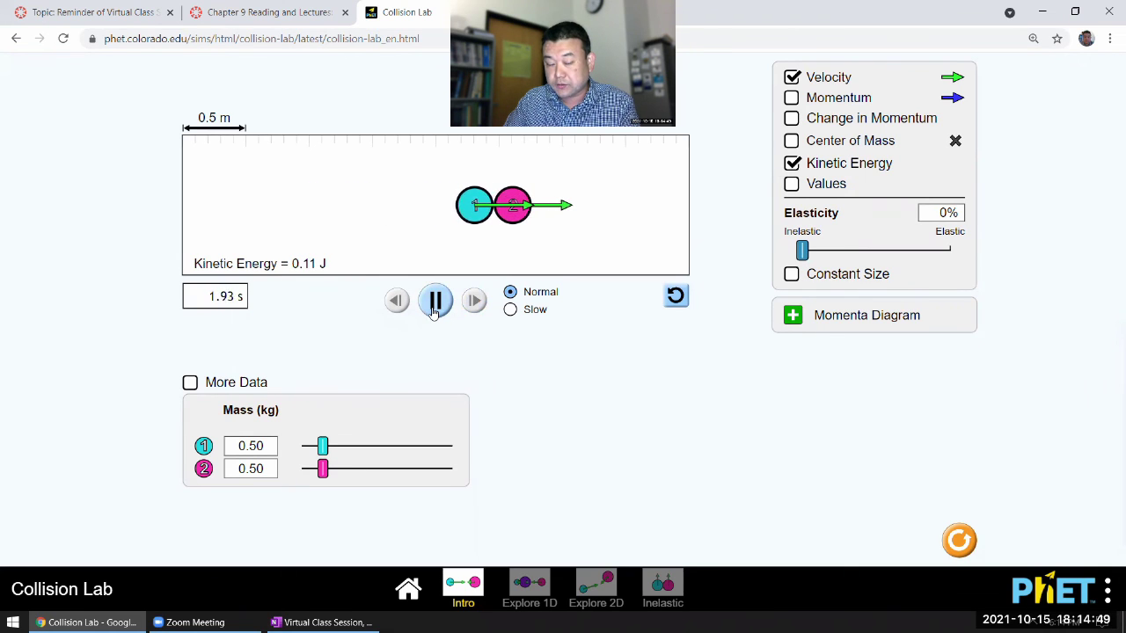
pyautogui.click(434, 302)
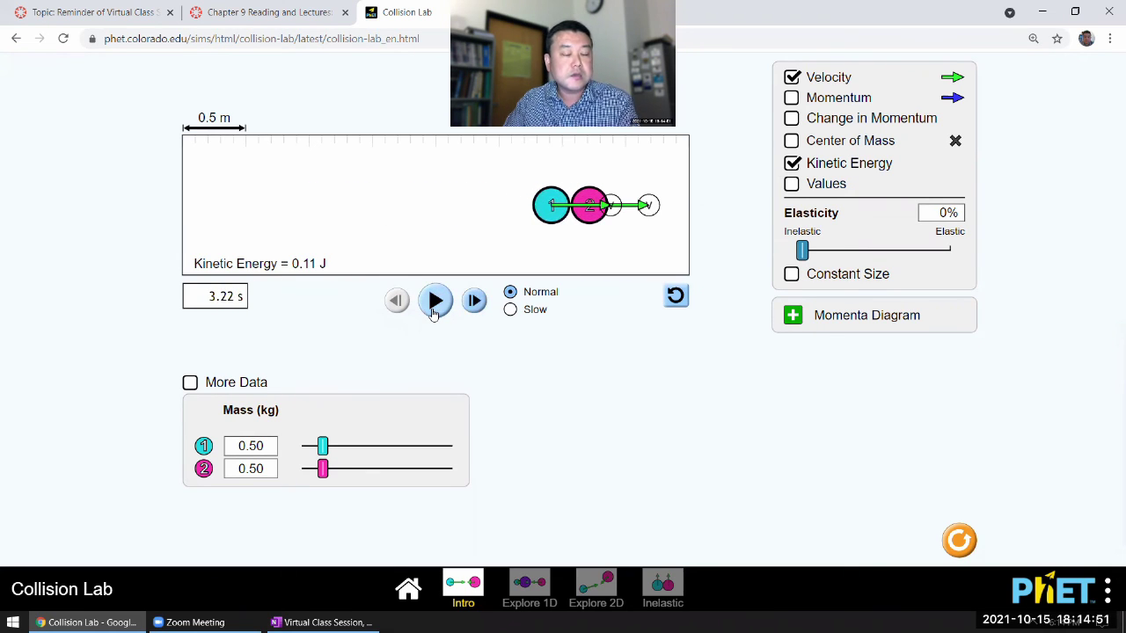